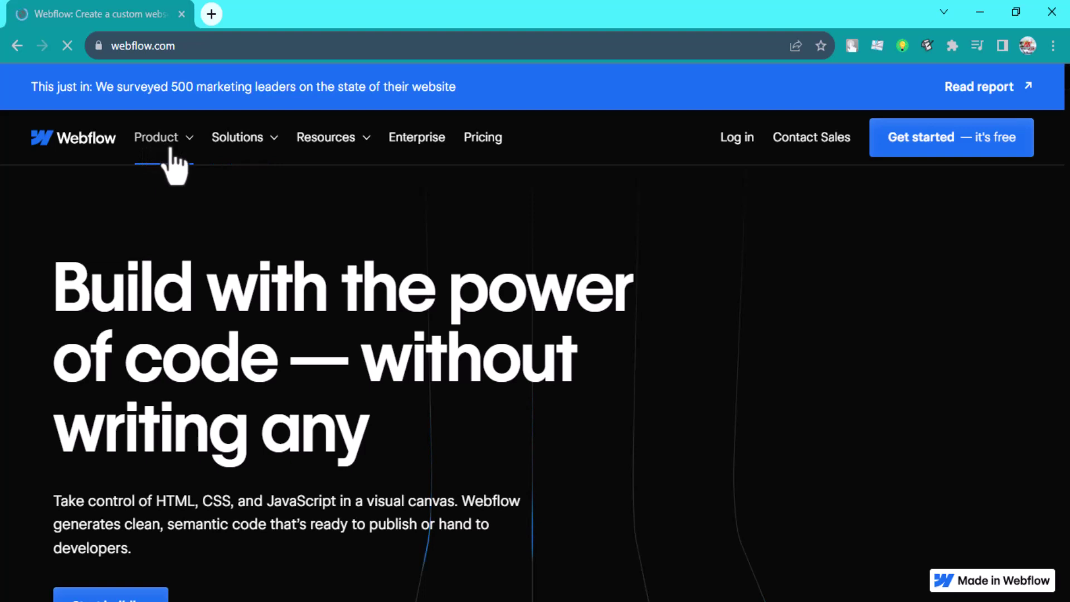
Expand the Product menu on the Webflow homepage to see Designer, CMS and Ecommerce
{"action": "left_click", "coordinate": [159, 148]}
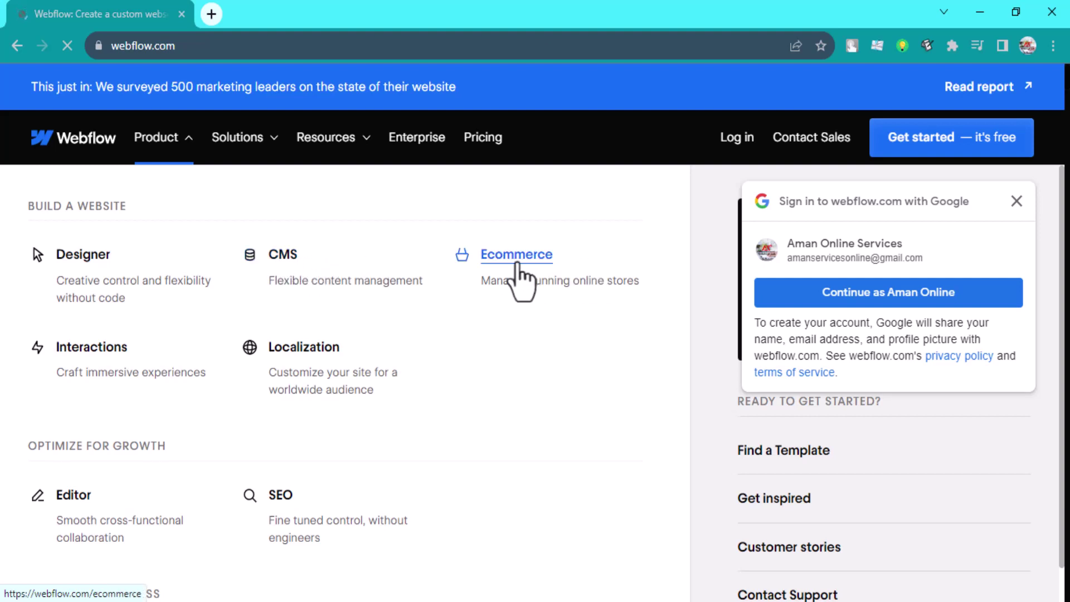
{"action": "left_click", "coordinate": [1017, 201]}
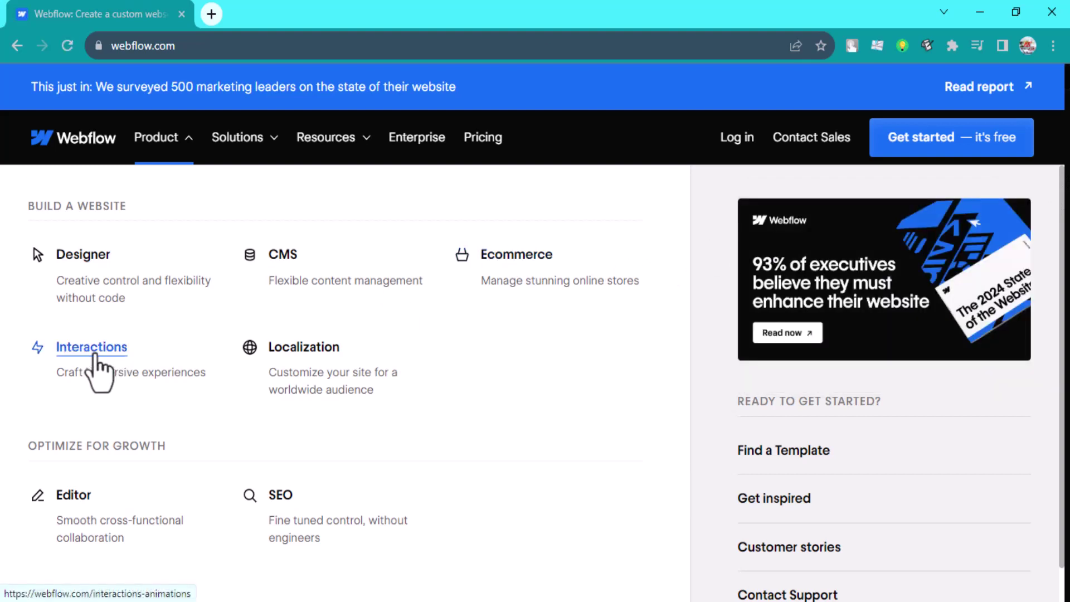
{"action": "left_click", "coordinate": [159, 149]}
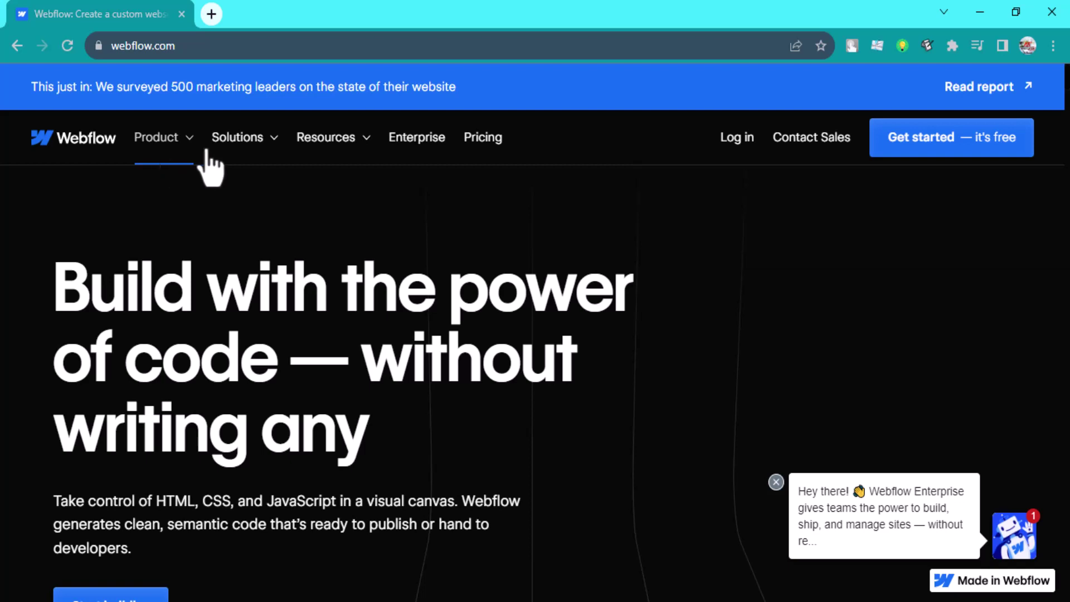
Show and close the Resources overview twice on the Webflow homepage
{"action": "left_click", "coordinate": [329, 152]}
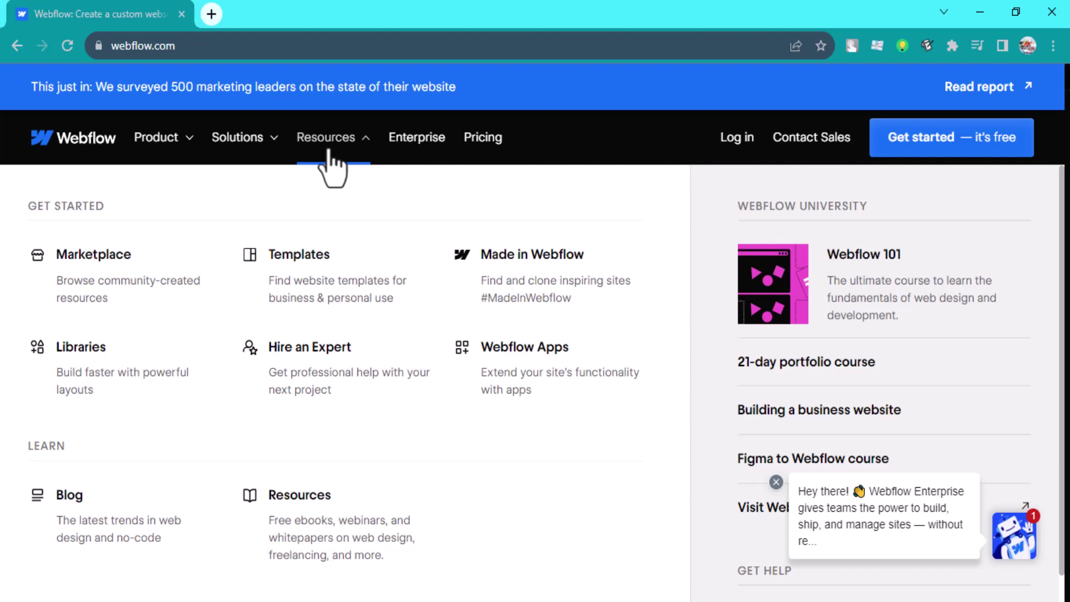
{"action": "left_click", "coordinate": [329, 153]}
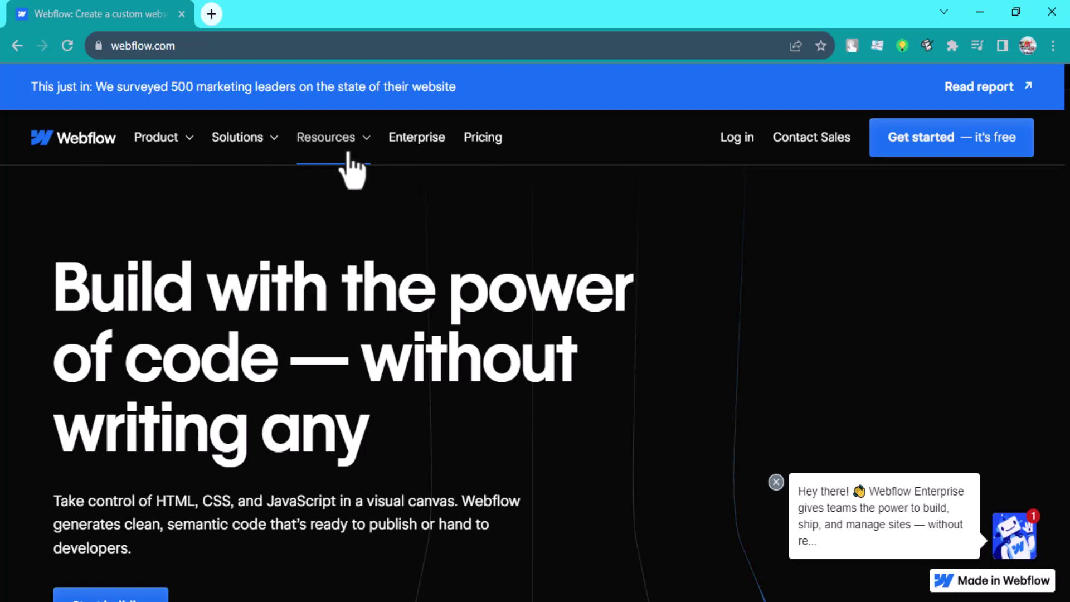
{"action": "left_click", "coordinate": [349, 155]}
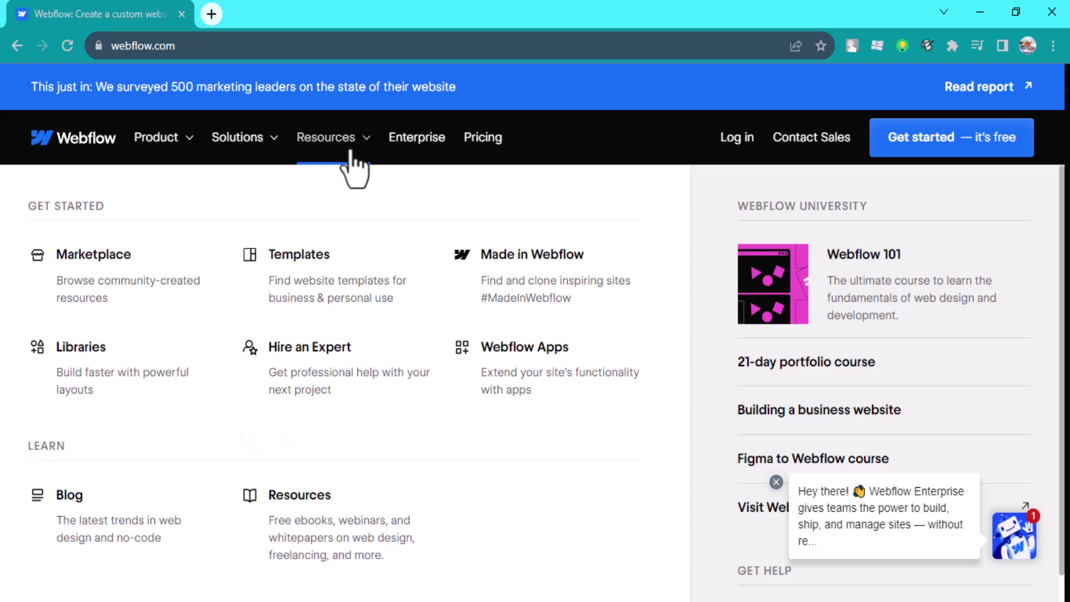
{"action": "left_click", "coordinate": [351, 156]}
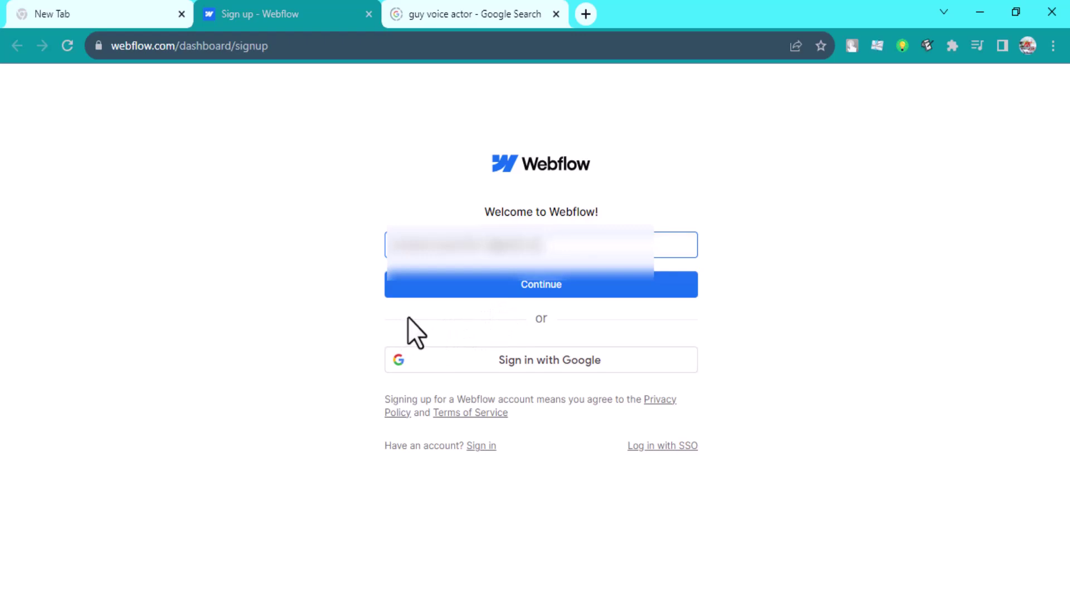
Continue with the email, submit a short account password, get the 10-character error, then return to the homepage tab
{"action": "left_click", "coordinate": [473, 291]}
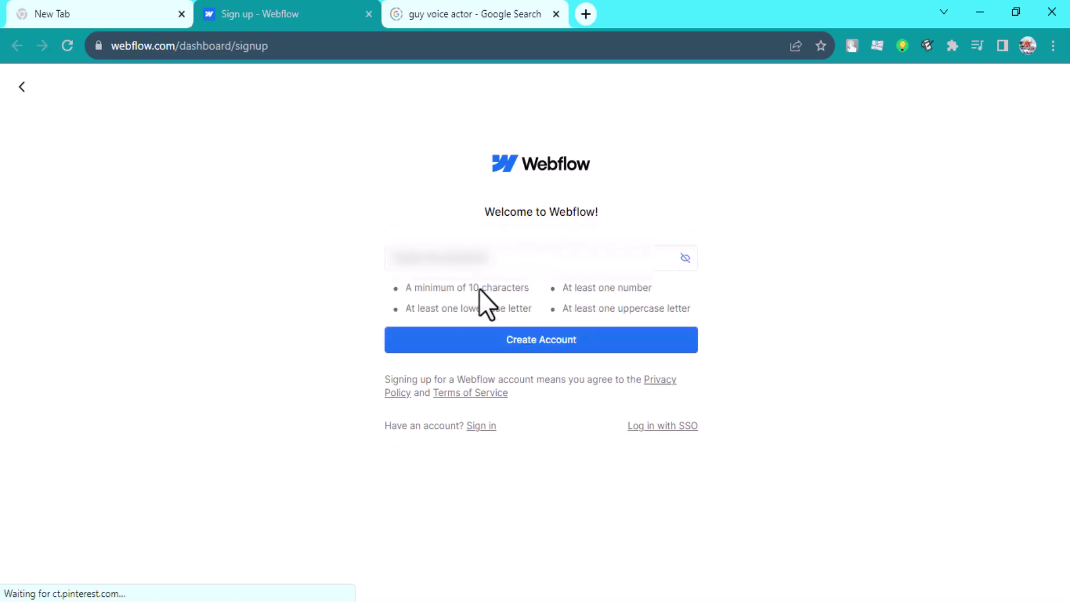
{"action": "left_click", "coordinate": [501, 257]}
{"action": "type", "text": "Password"}
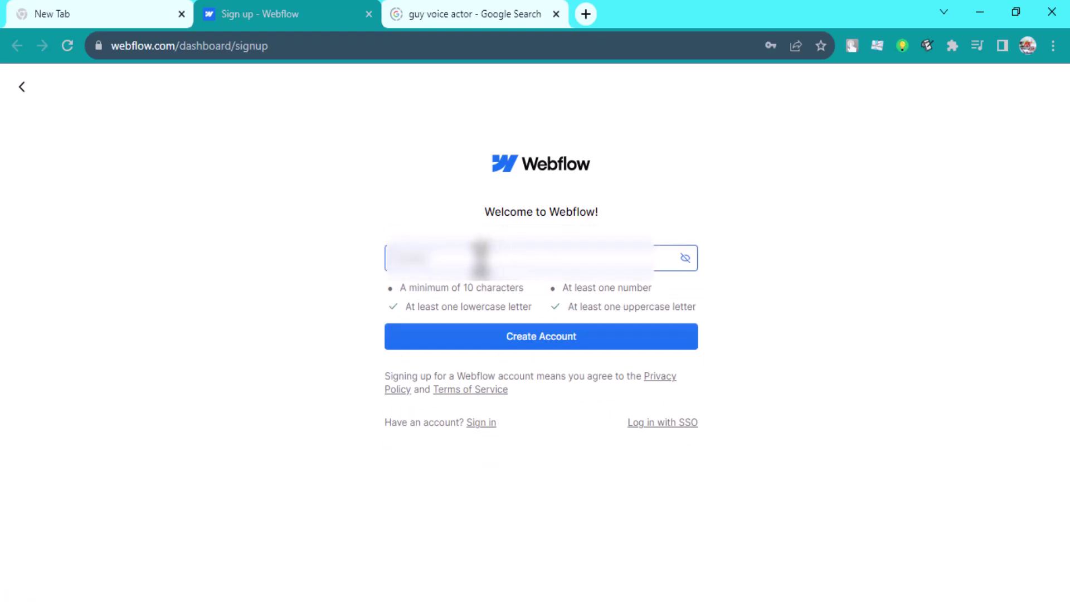
{"action": "type", "text": "1"}
{"action": "left_click", "coordinate": [492, 342]}
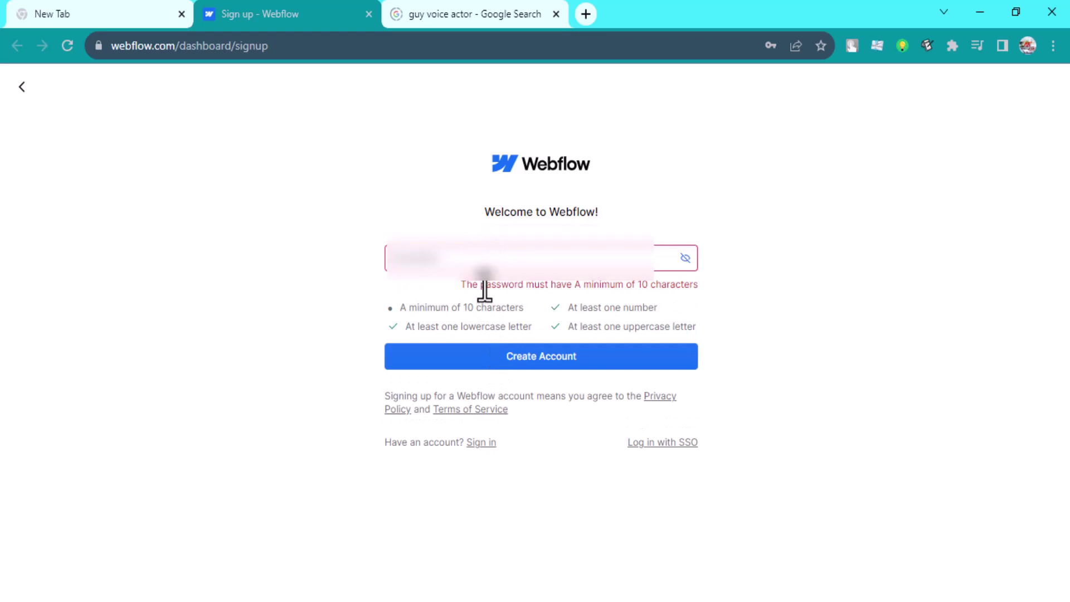
{"action": "key", "text": "Tab"}
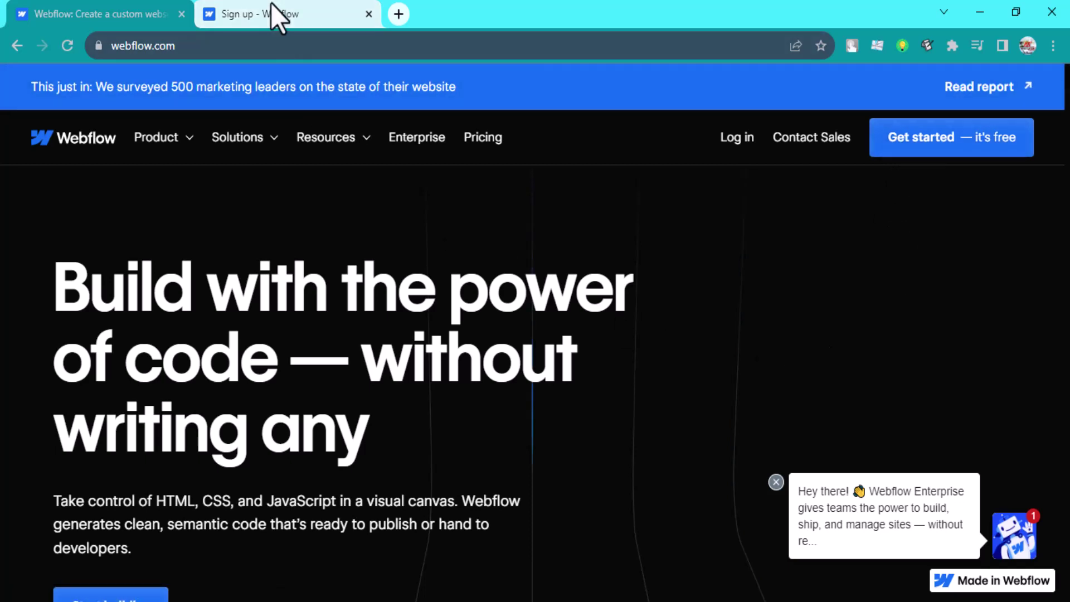
Back on the Sign up tab, continue with the email and select the first and last name values
{"action": "left_click", "coordinate": [271, 3]}
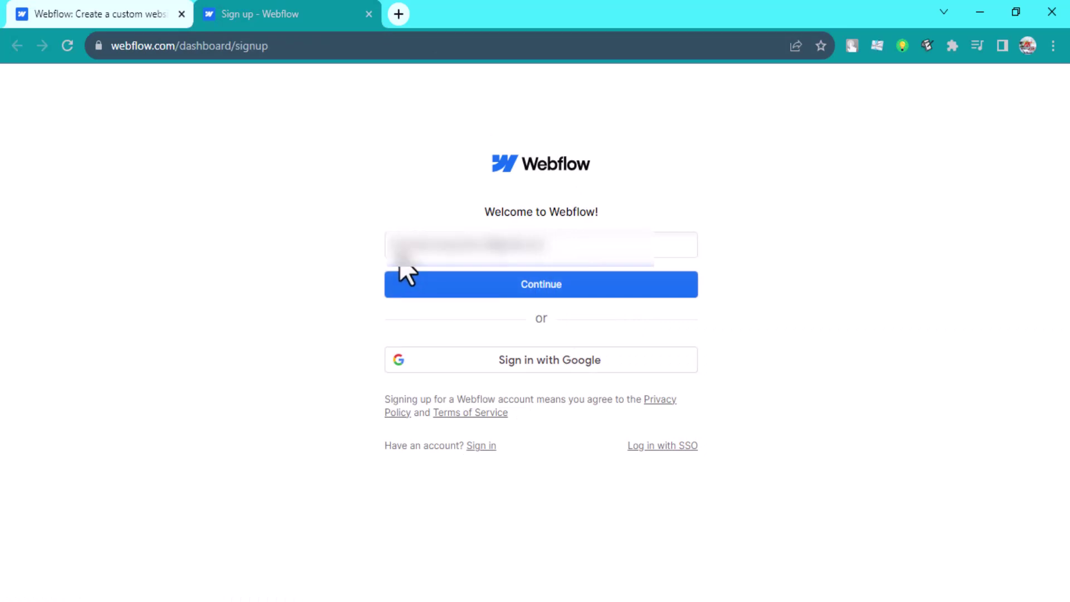
{"action": "left_click", "coordinate": [526, 295]}
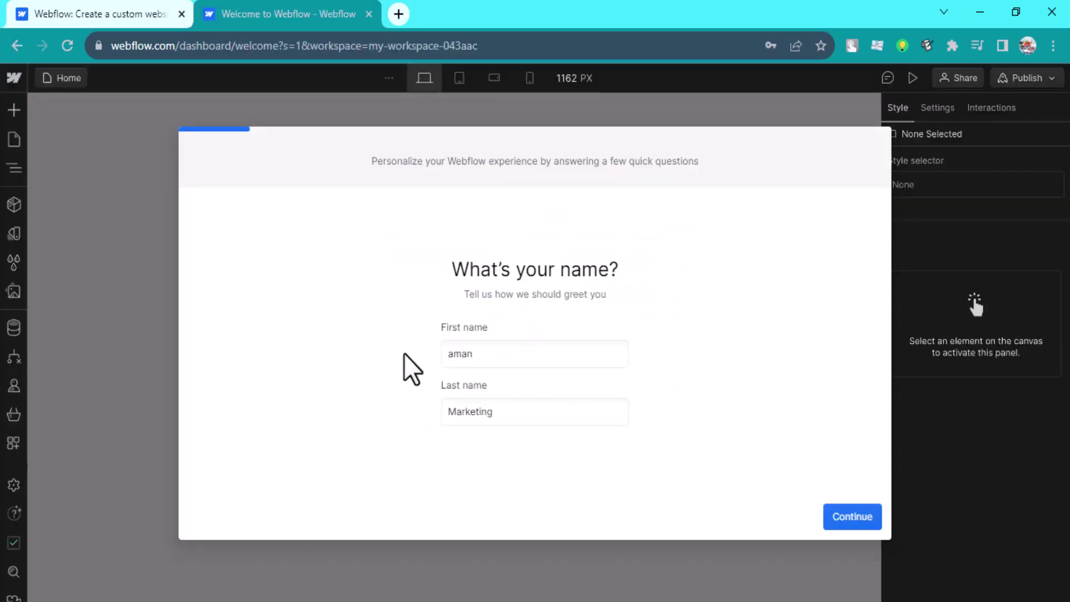
{"action": "double_click", "coordinate": [496, 354]}
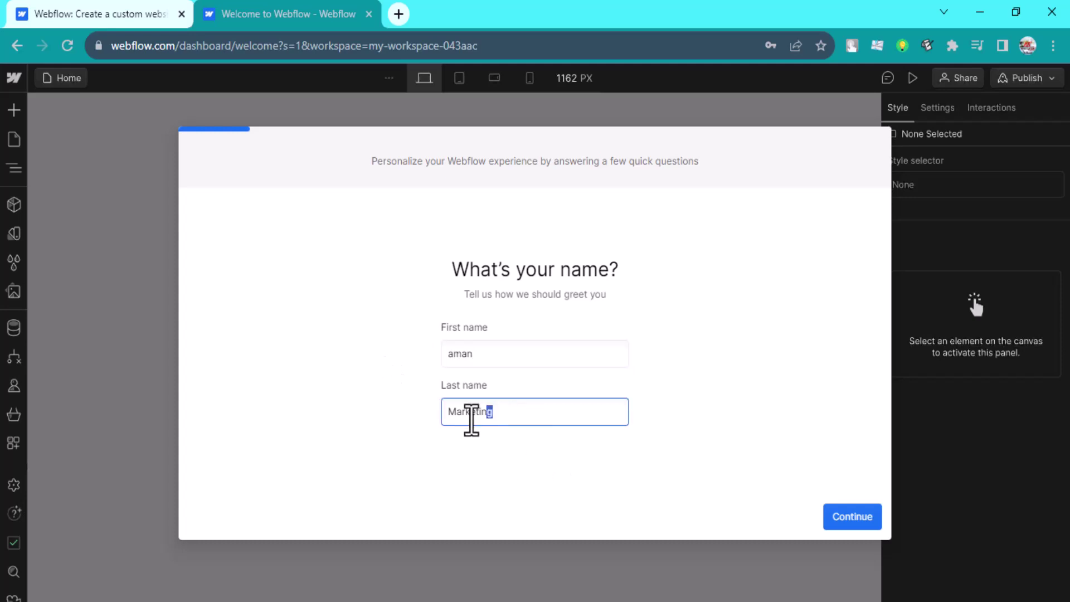
{"action": "double_click", "coordinate": [471, 413]}
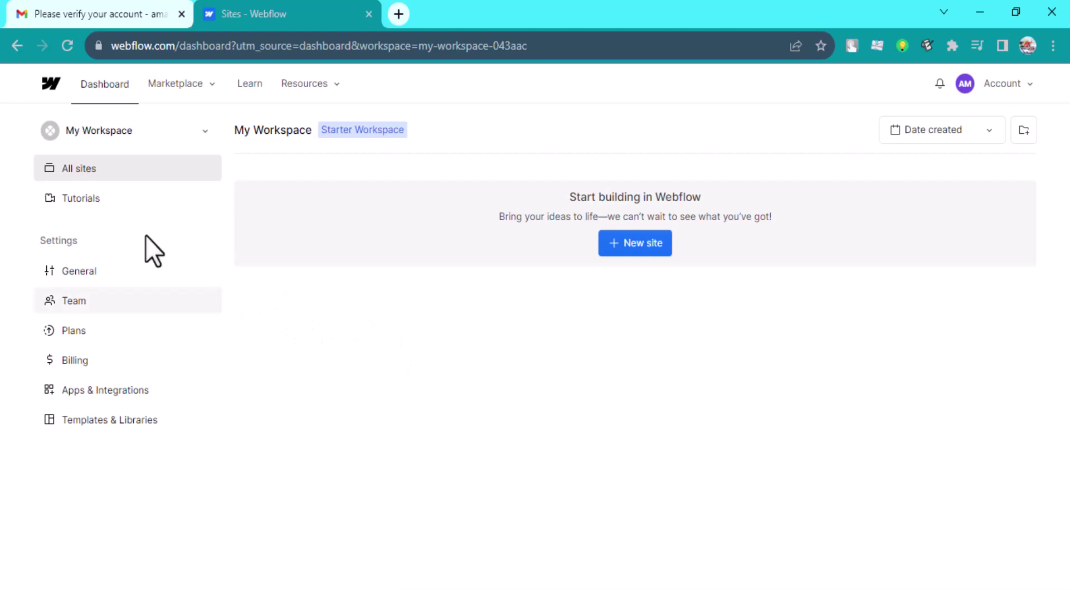
Read the 'Verify your account' email in Gmail, then close that tab with Ctrl+W
{"action": "left_click", "coordinate": [27, 8]}
{"action": "left_click_drag", "start_coordinate": [508, 286], "coordinate": [834, 327]}
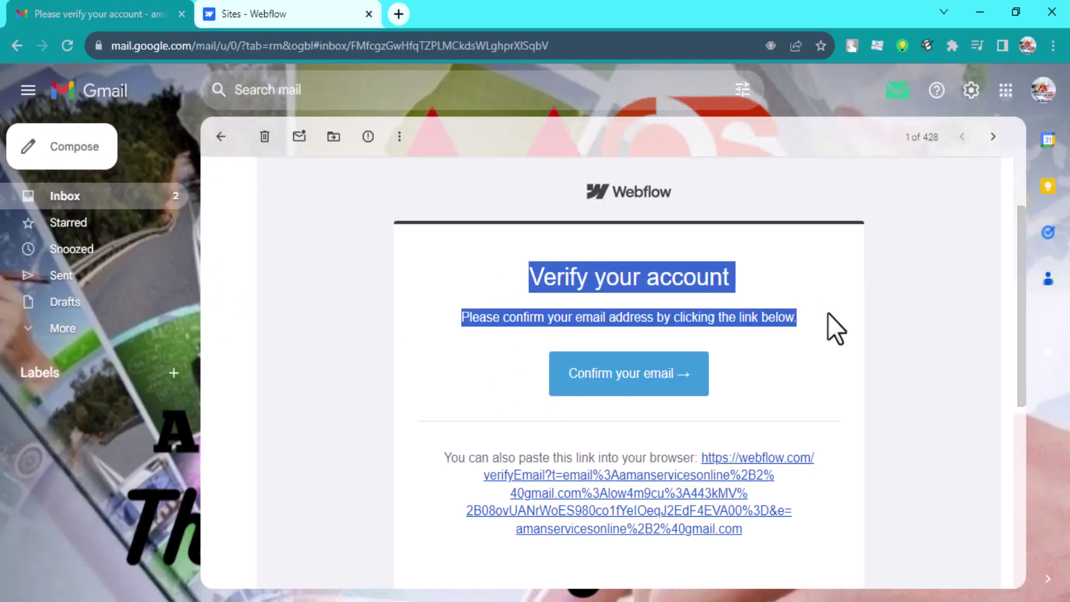
{"action": "left_click", "coordinate": [833, 390]}
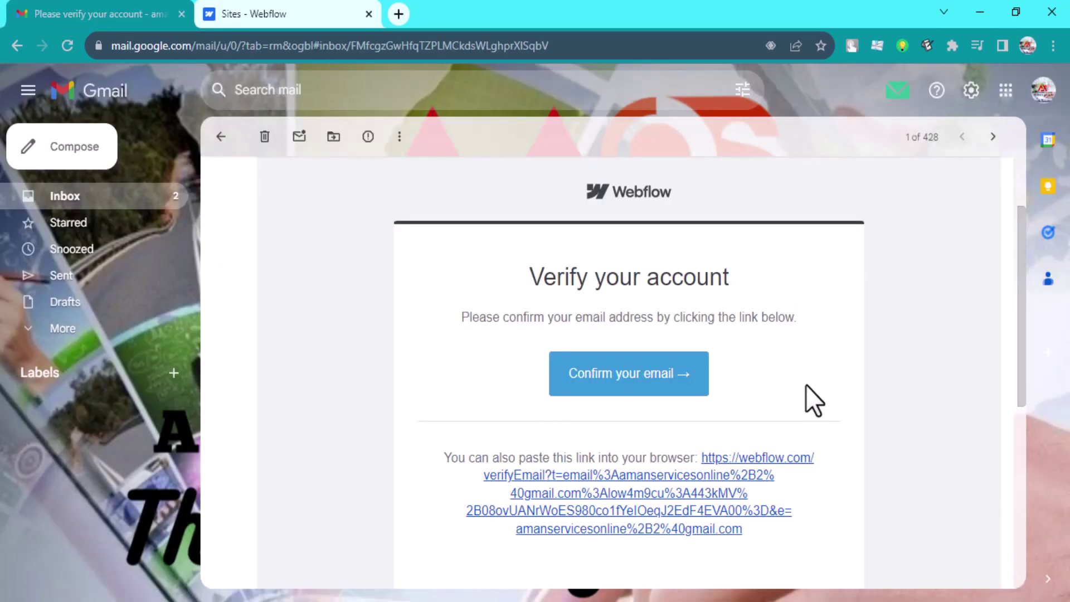
{"action": "key", "text": "ctrl+w"}
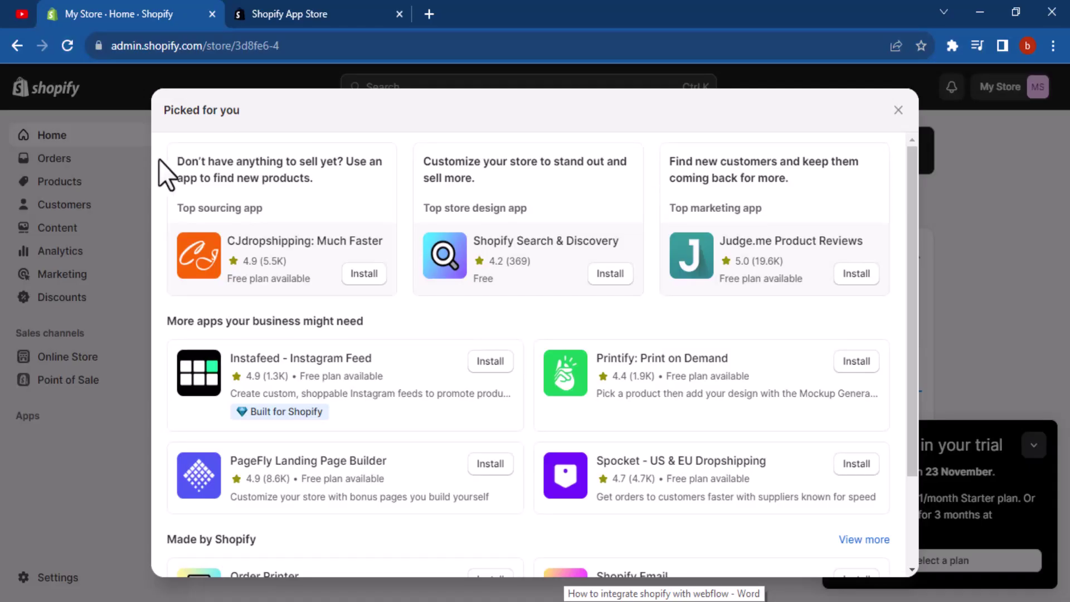
Scroll the Picked for you suggestions, highlight the Shopify App Store line, then switch to that tab
{"action": "scroll", "coordinate": [338, 249], "scroll_direction": "down", "scroll_amount": 2}
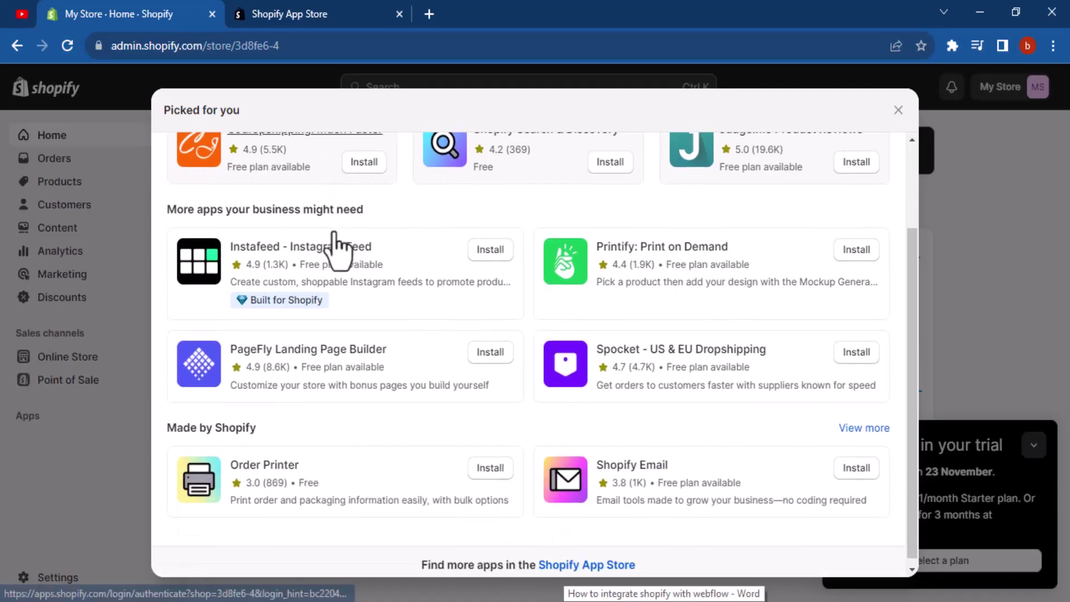
{"action": "left_click_drag", "start_coordinate": [416, 559], "coordinate": [580, 563]}
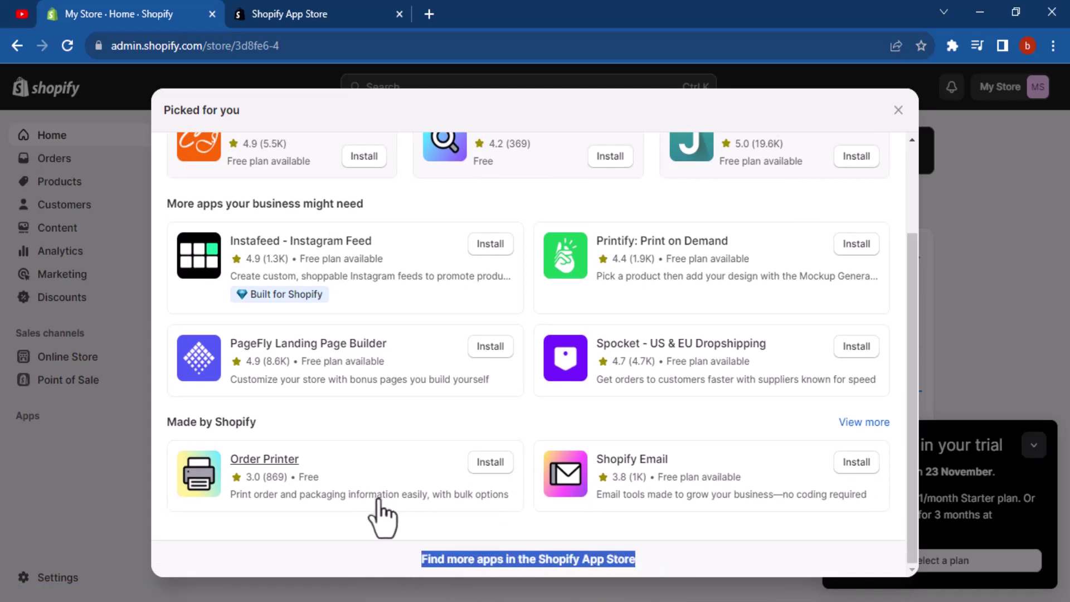
{"action": "left_click", "coordinate": [290, 545]}
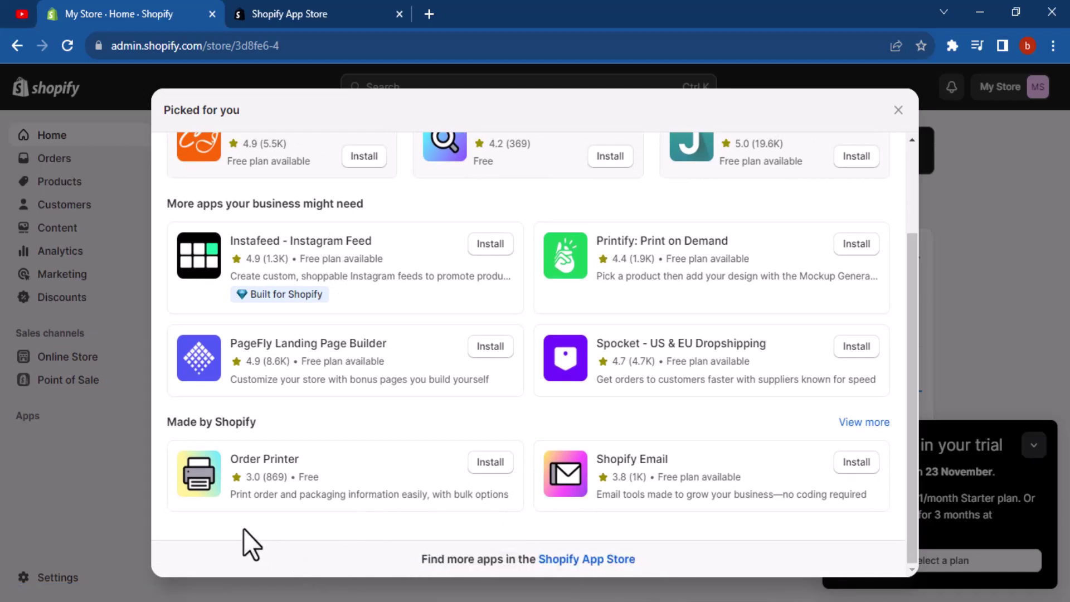
{"action": "left_click_drag", "start_coordinate": [409, 560], "coordinate": [653, 559]}
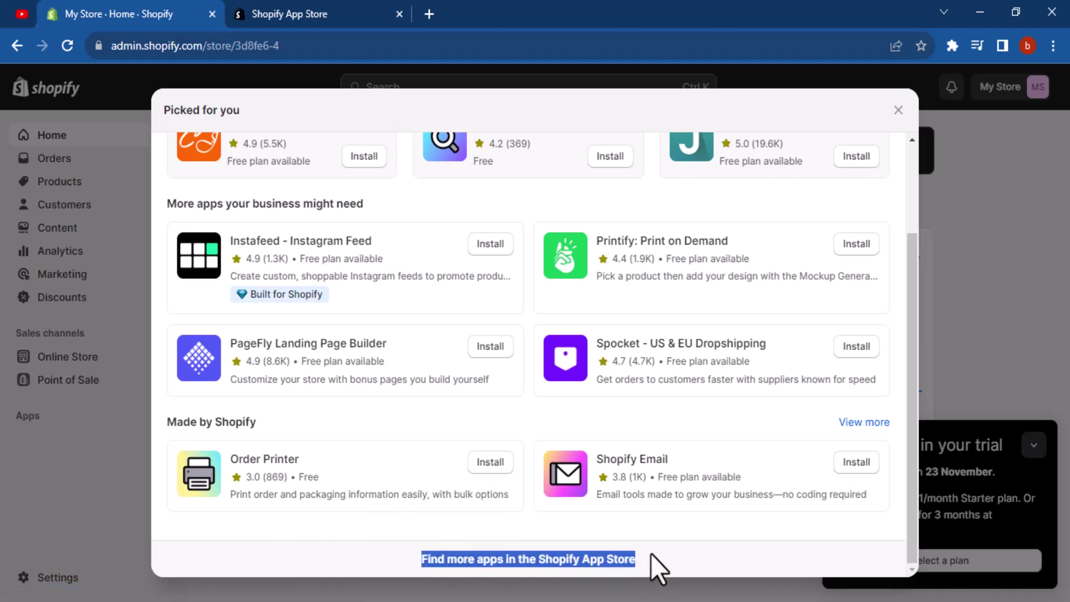
{"action": "left_click", "coordinate": [365, 9]}
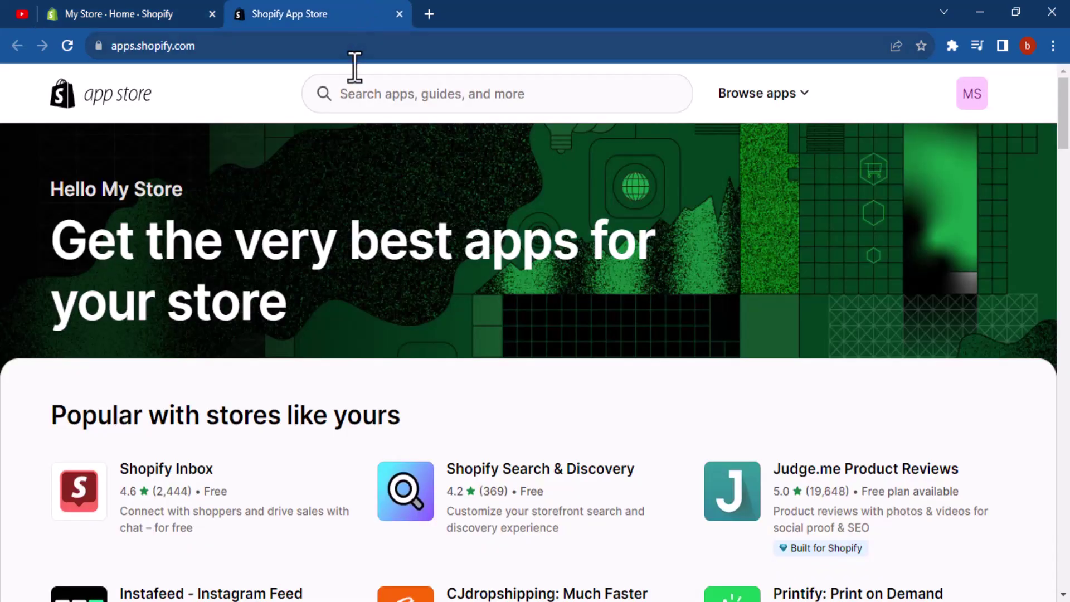
Search the Shopify App Store for 'Webflow' and scroll through the six results
{"action": "left_click", "coordinate": [389, 101]}
{"action": "type", "text": "Webflow"}
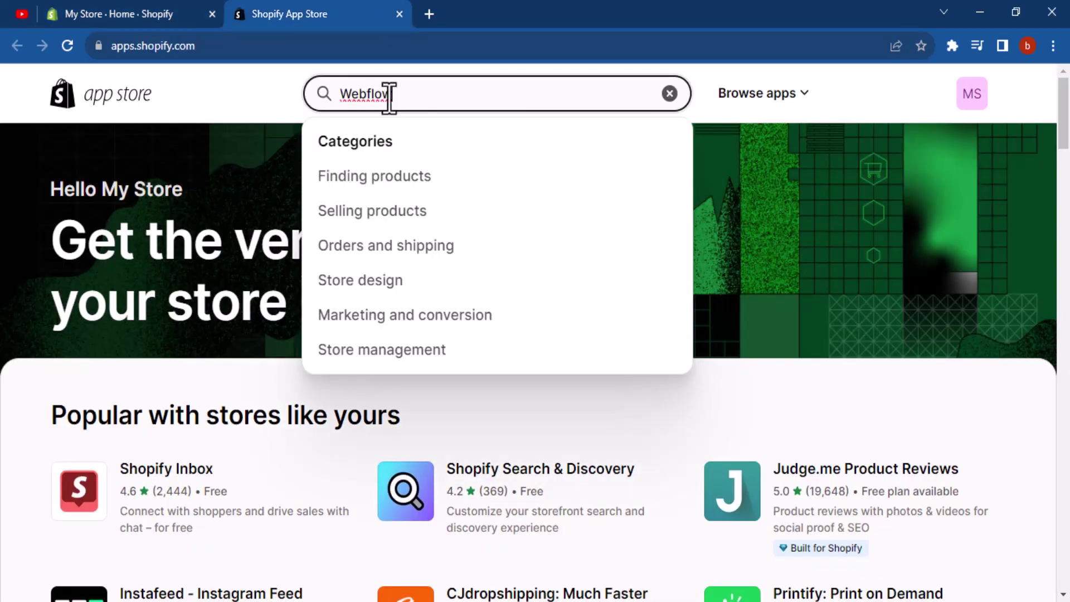
{"action": "key", "text": "Return"}
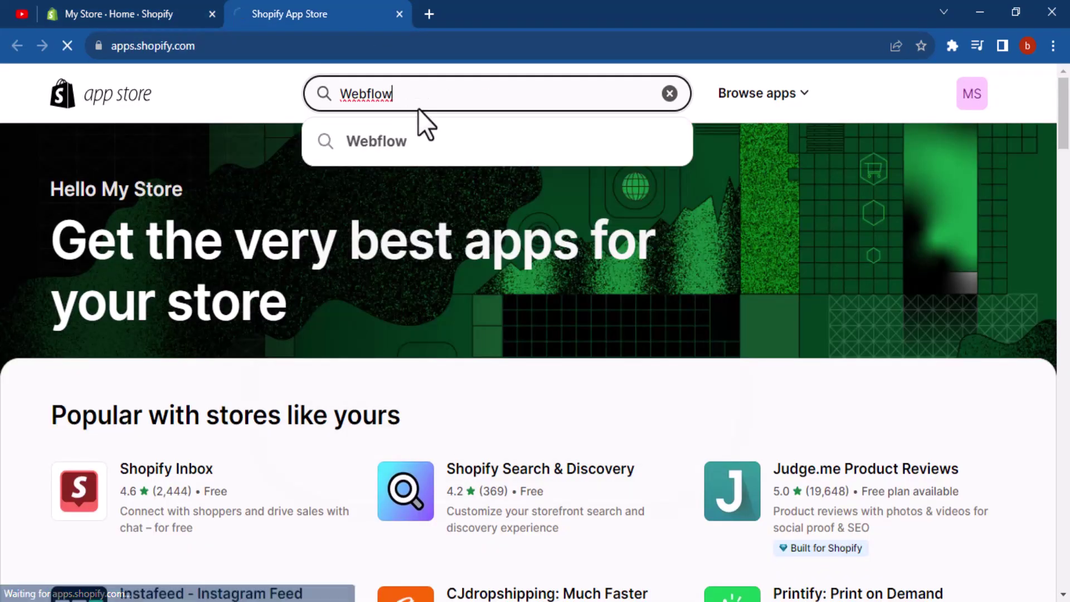
{"action": "left_click", "coordinate": [401, 145]}
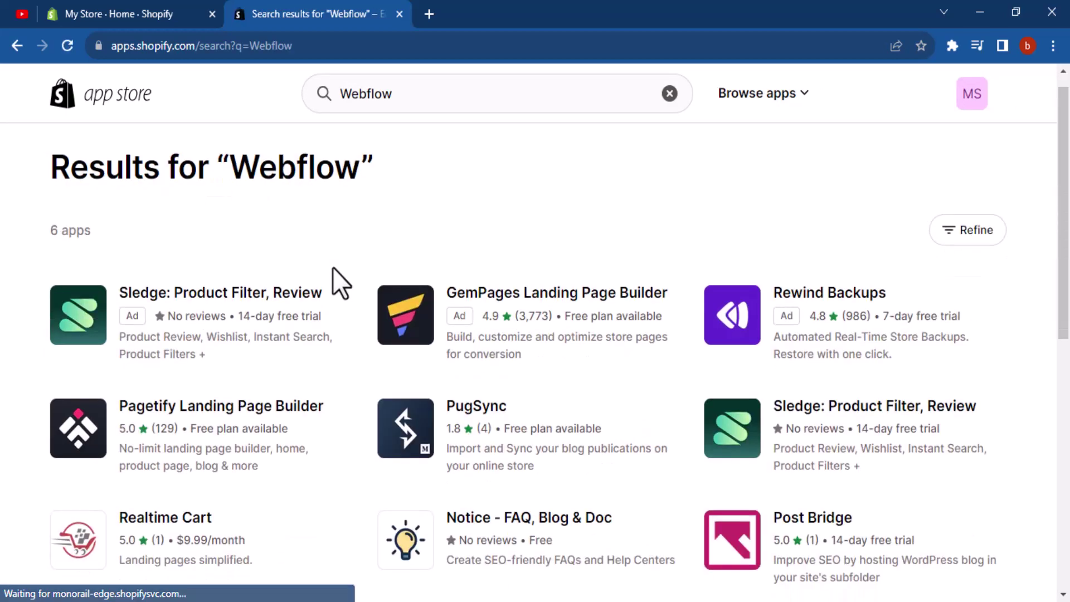
{"action": "scroll", "coordinate": [333, 267], "scroll_direction": "down", "scroll_amount": 1}
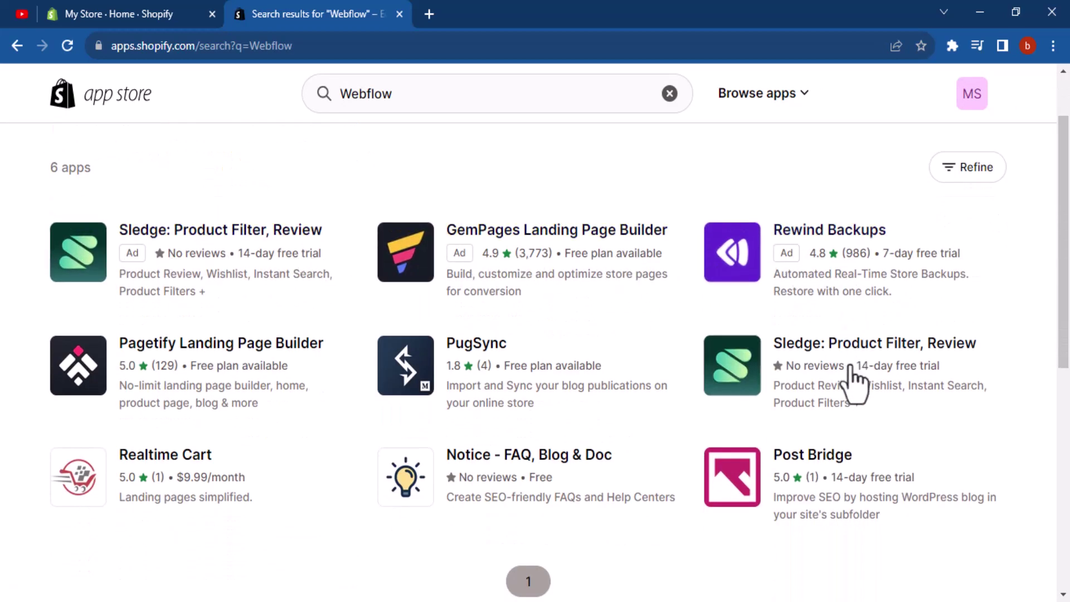
{"action": "scroll", "coordinate": [204, 429], "scroll_direction": "down", "scroll_amount": 3}
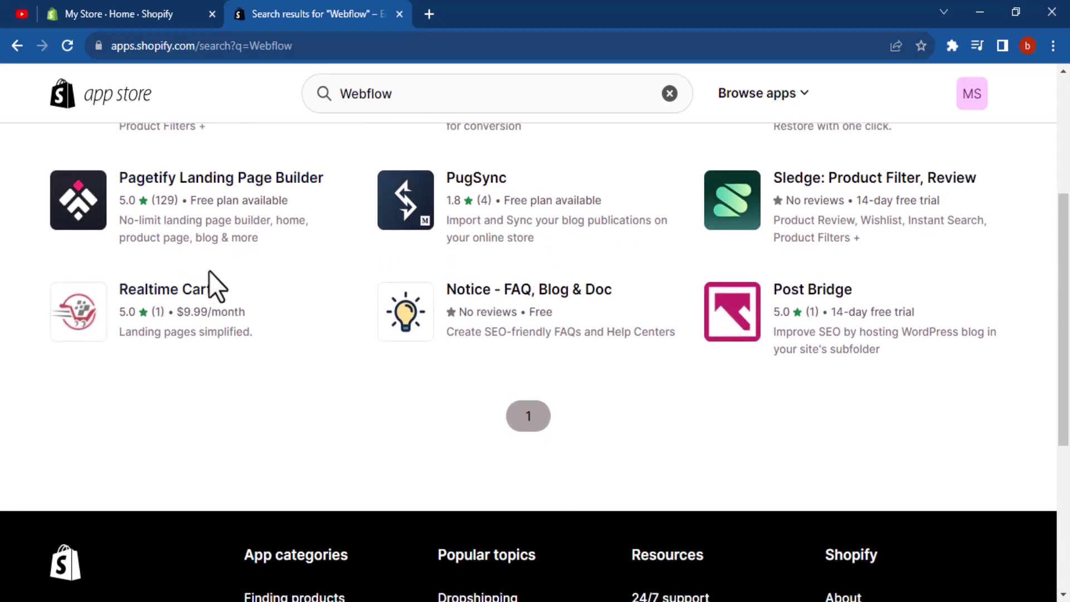
{"action": "scroll", "coordinate": [688, 394], "scroll_direction": "up", "scroll_amount": 3}
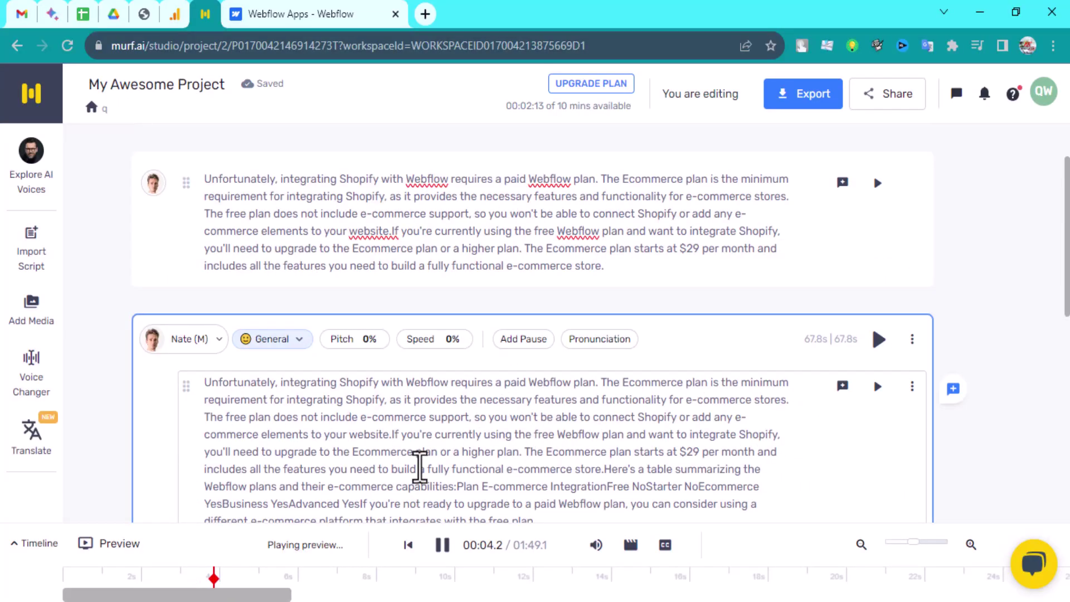
Switch to the Webflow Apps marketplace and scroll through its listings
{"action": "left_click", "coordinate": [321, 14]}
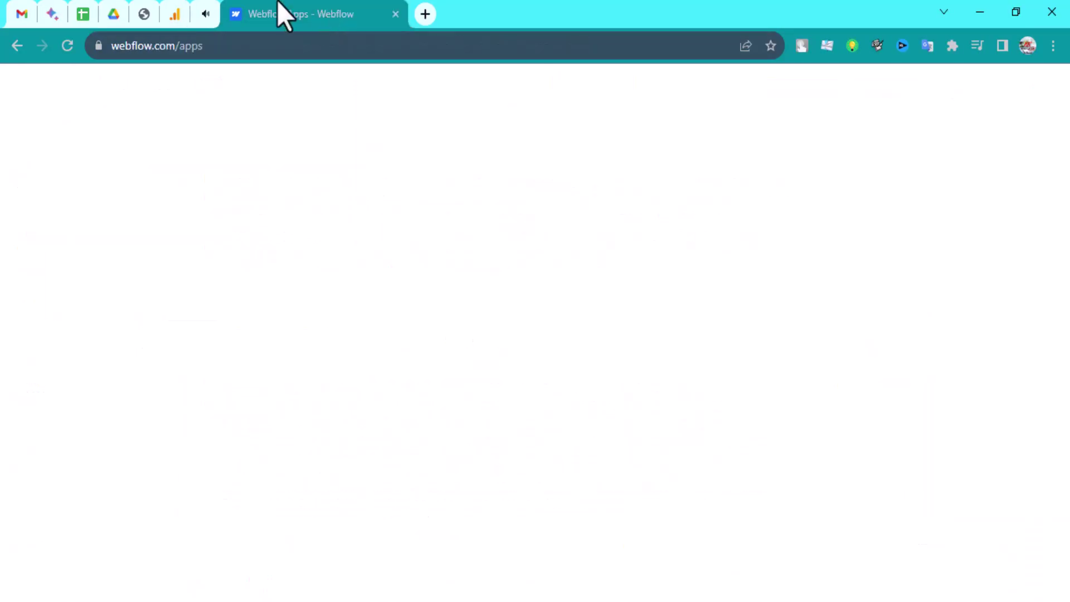
{"action": "scroll", "coordinate": [531, 394], "scroll_direction": "down", "scroll_amount": 3}
{"action": "scroll", "coordinate": [531, 394], "scroll_direction": "down", "scroll_amount": 4}
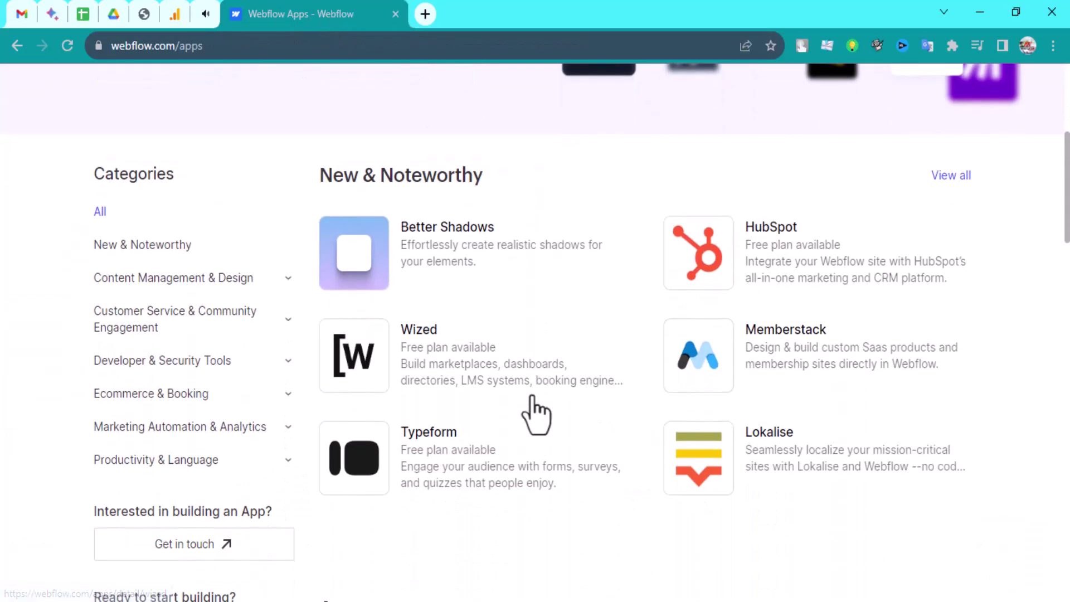
{"action": "scroll", "coordinate": [534, 395], "scroll_direction": "up", "scroll_amount": 7}
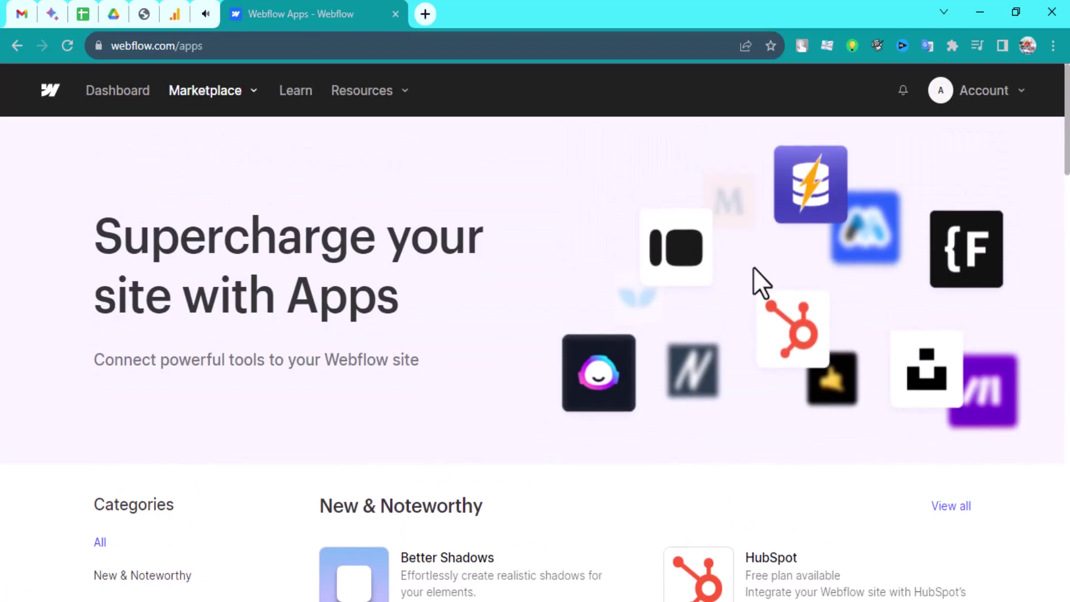
{"action": "scroll", "coordinate": [418, 322], "scroll_direction": "down", "scroll_amount": 10}
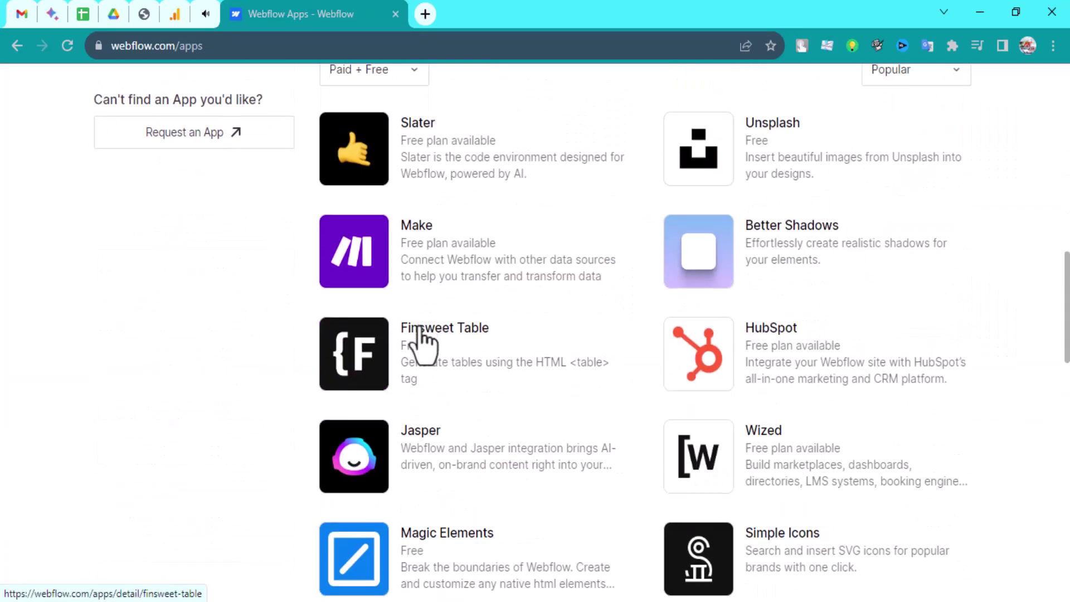
{"action": "scroll", "coordinate": [422, 329], "scroll_direction": "up", "scroll_amount": 12}
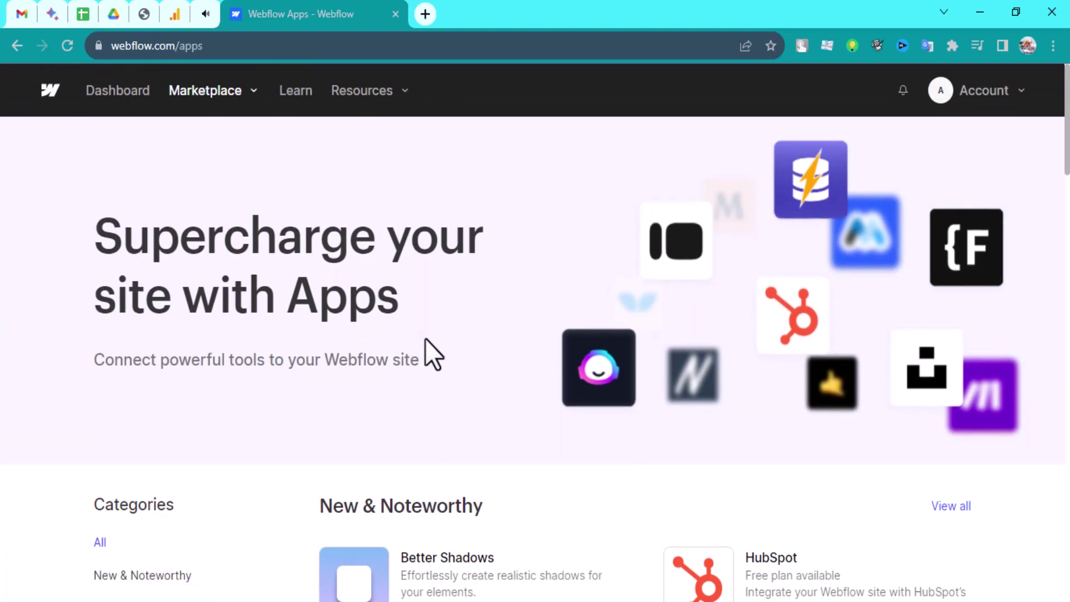
Find 'shopify' on the Apps page, confirm there are no matches, and close the find bar
{"action": "key", "text": "ctrl+f"}
{"action": "type", "text": "sj"}
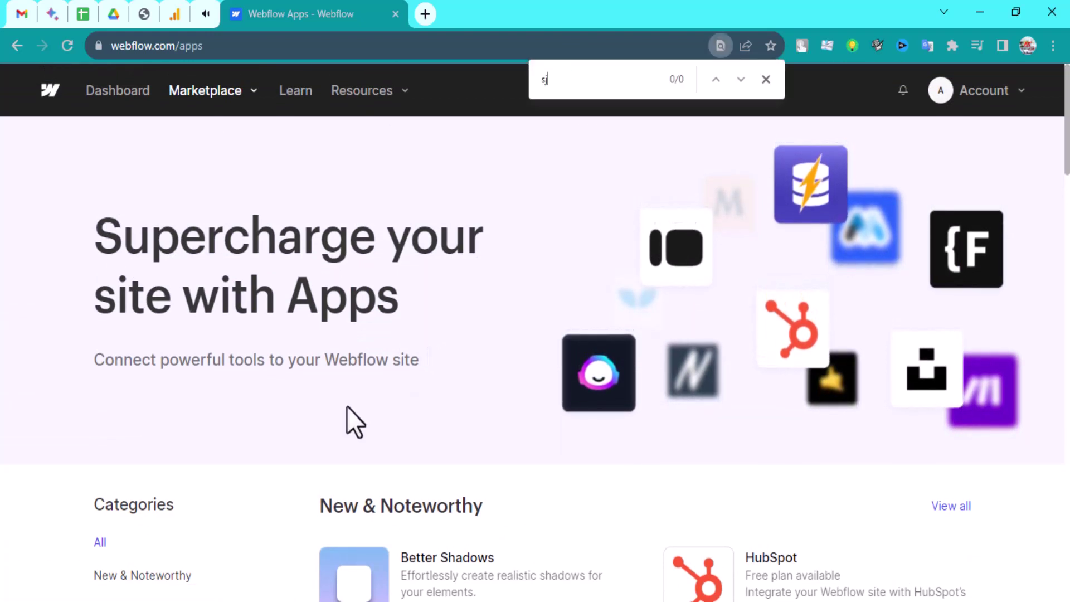
{"action": "type", "text": "ad"}
{"action": "key", "text": "BackSpace"}
{"action": "key", "text": "BackSpace"}
{"action": "key", "text": "BackSpace"}
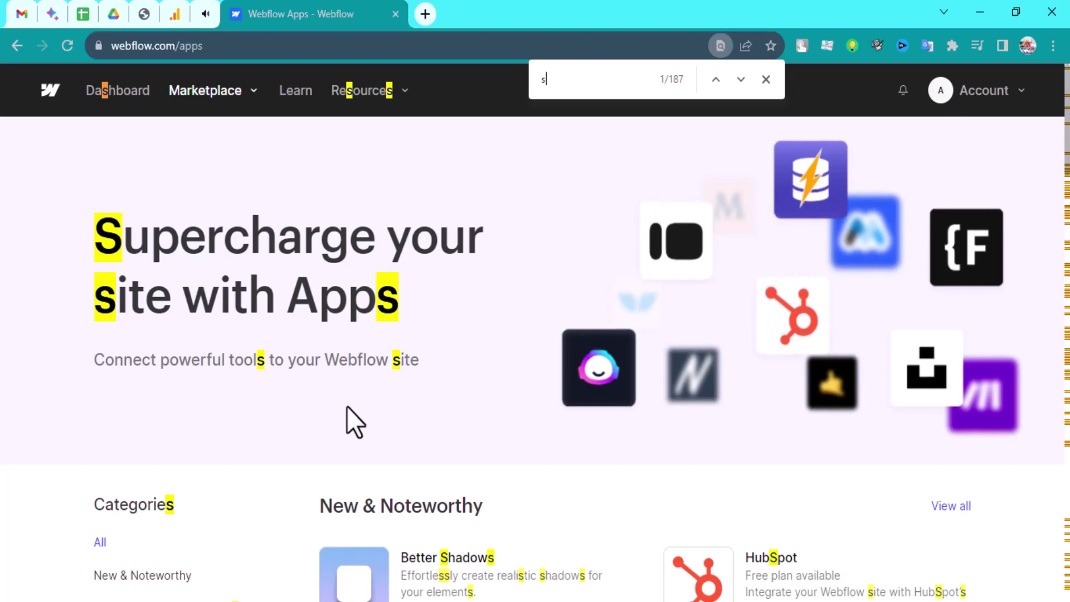
{"action": "type", "text": "hopify"}
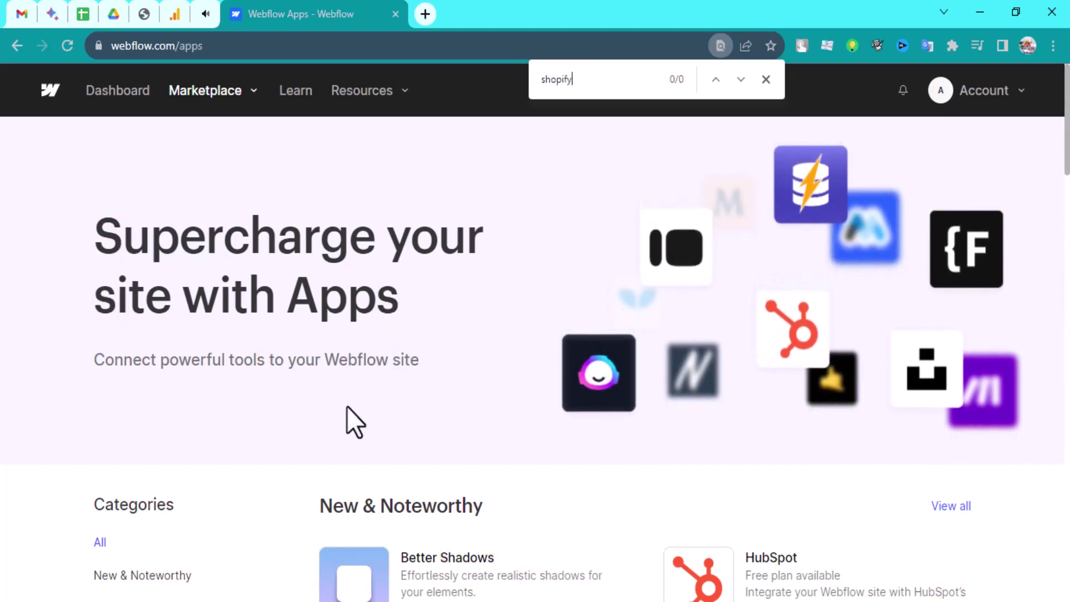
{"action": "scroll", "coordinate": [450, 392], "scroll_direction": "down", "scroll_amount": 8}
{"action": "scroll", "coordinate": [530, 375], "scroll_direction": "up", "scroll_amount": 3}
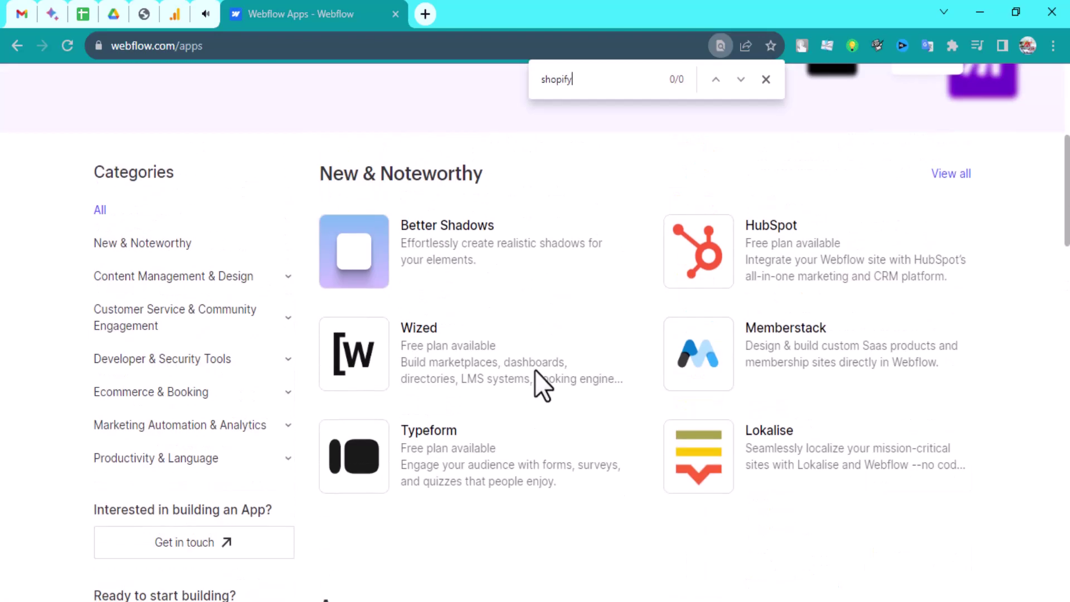
{"action": "scroll", "coordinate": [534, 370], "scroll_direction": "down", "scroll_amount": 7}
{"action": "scroll", "coordinate": [508, 390], "scroll_direction": "down", "scroll_amount": 7}
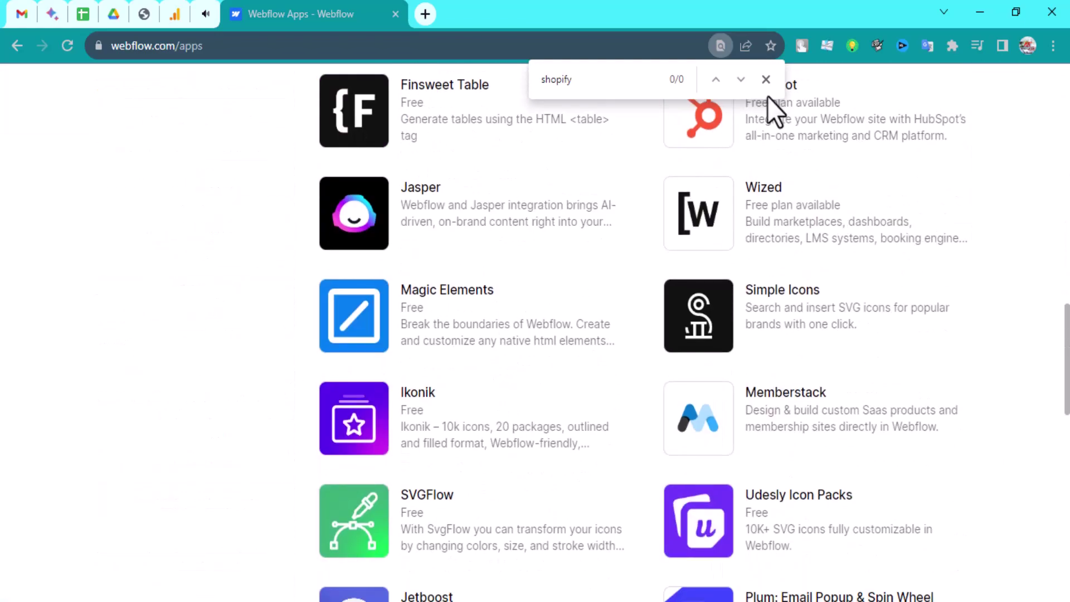
{"action": "left_click", "coordinate": [766, 79]}
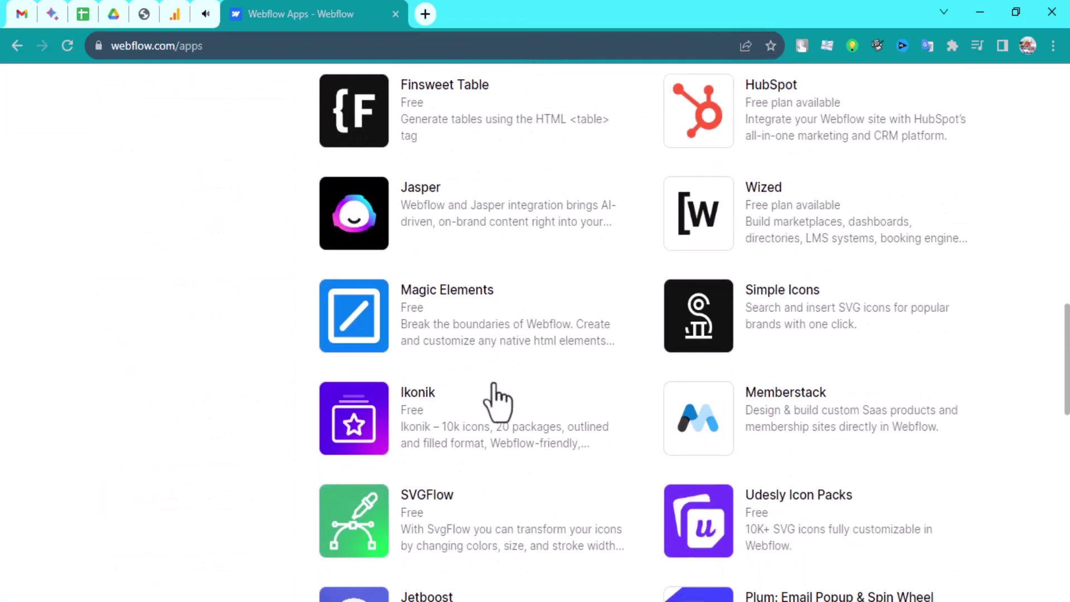
{"action": "scroll", "coordinate": [497, 399], "scroll_direction": "up", "scroll_amount": 20}
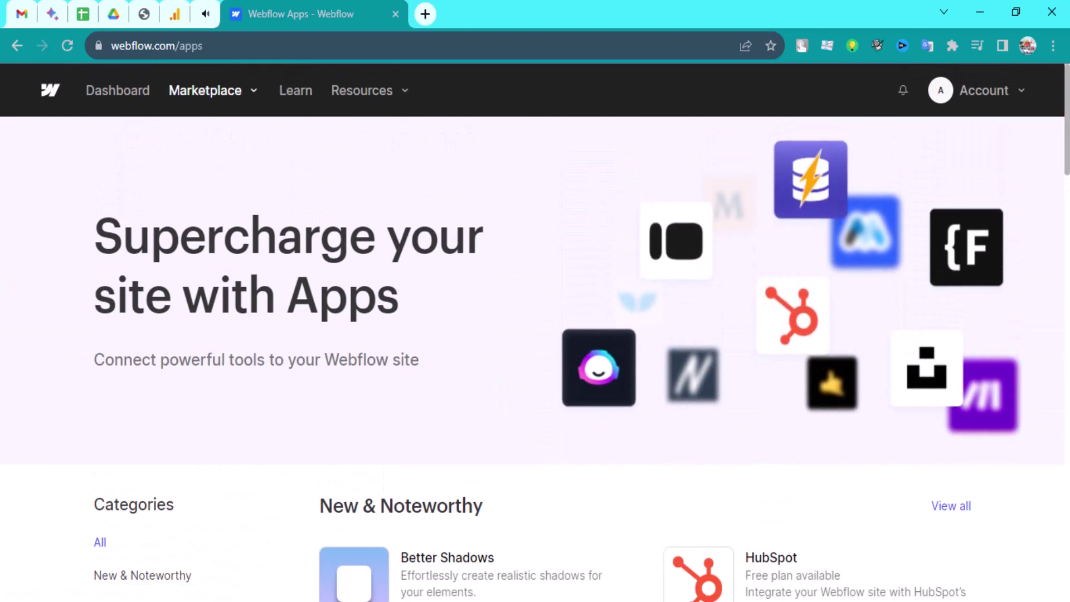
Go from the App Store results to the store admin and dismiss the Picked for you dialog
{"action": "left_click", "coordinate": [656, 586]}
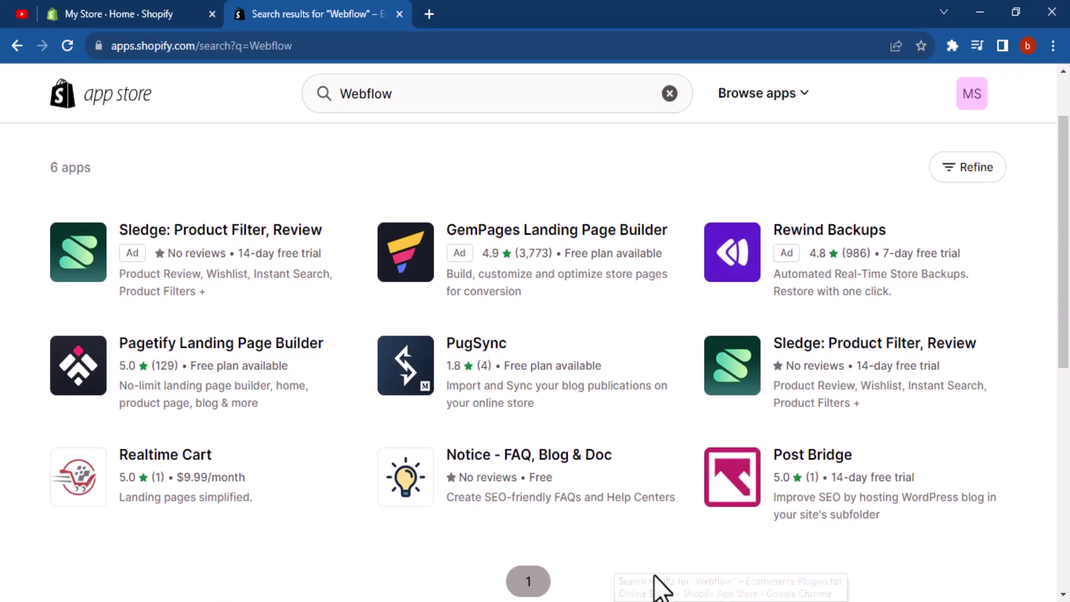
{"action": "scroll", "coordinate": [452, 272], "scroll_direction": "up", "scroll_amount": 2}
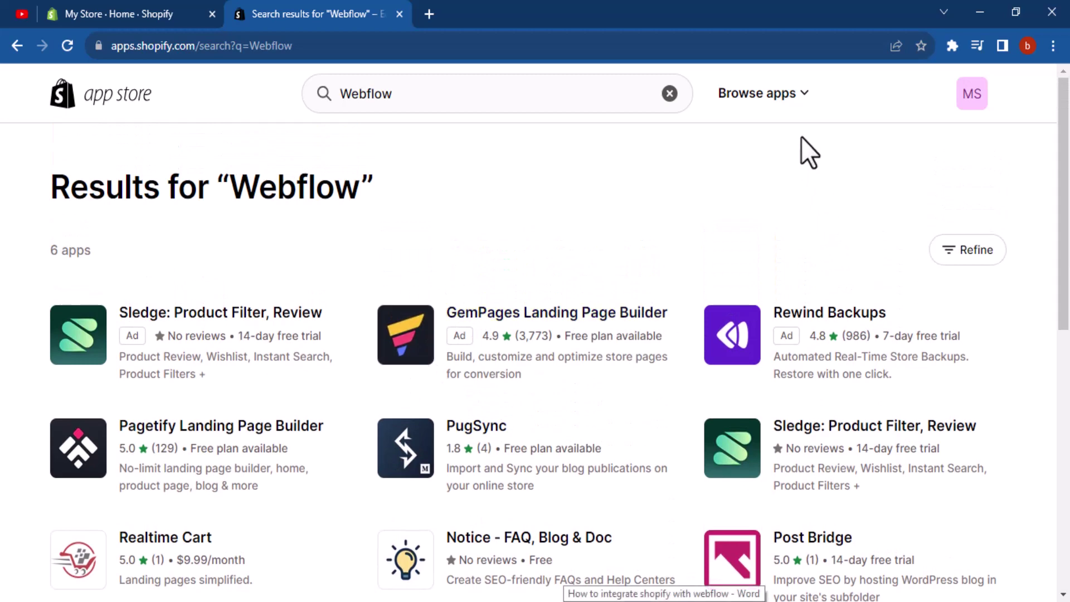
{"action": "left_click", "coordinate": [136, 2]}
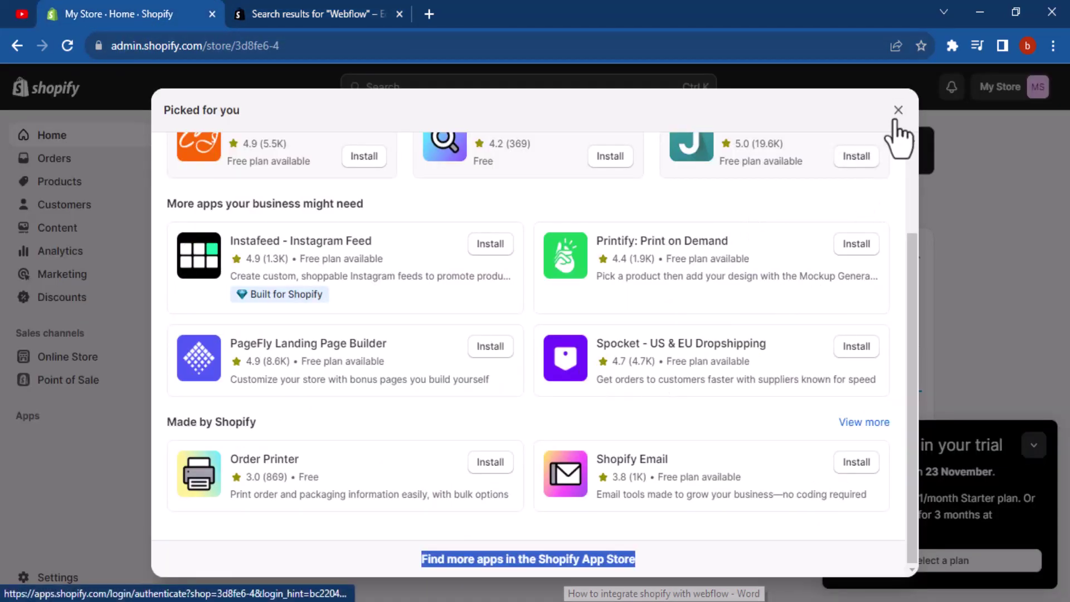
{"action": "left_click", "coordinate": [925, 106]}
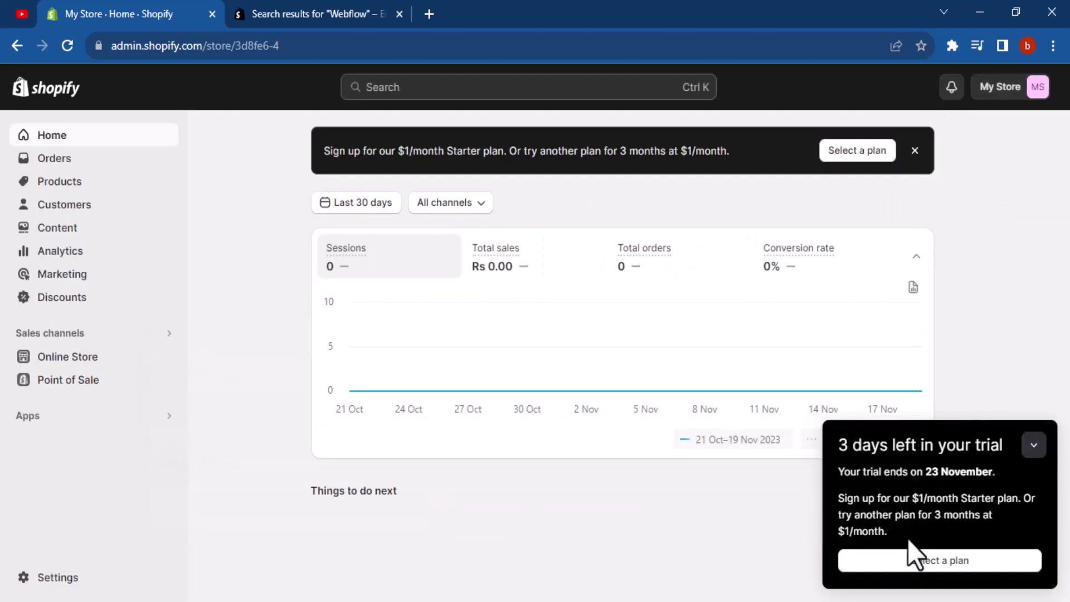
Open Select a plan from the trial notice and scroll down to the plan Features comparison
{"action": "left_click", "coordinate": [902, 562]}
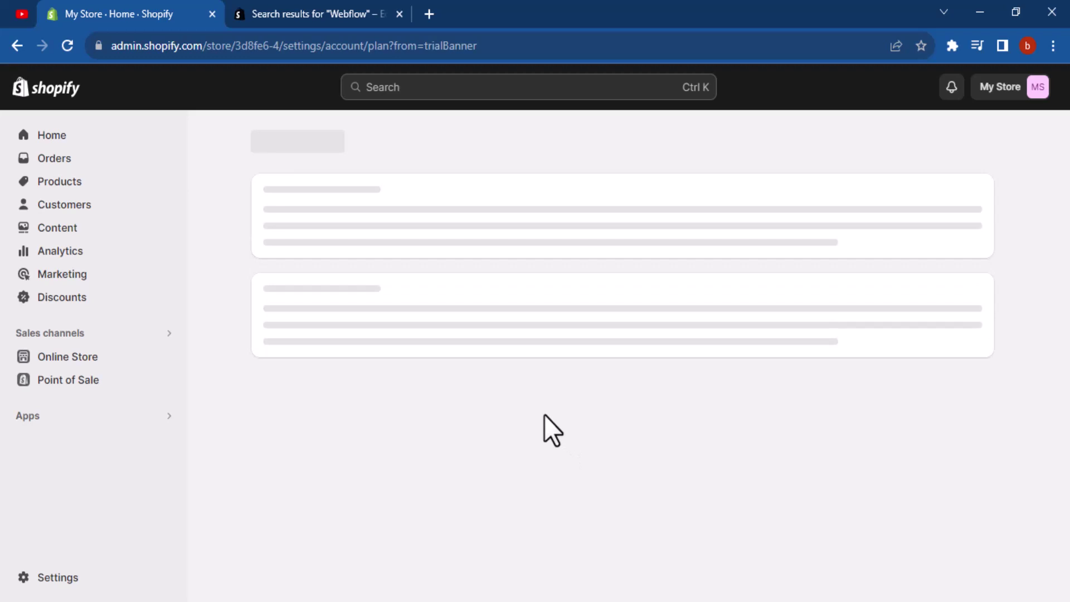
{"action": "scroll", "coordinate": [485, 368], "scroll_direction": "down", "scroll_amount": 4}
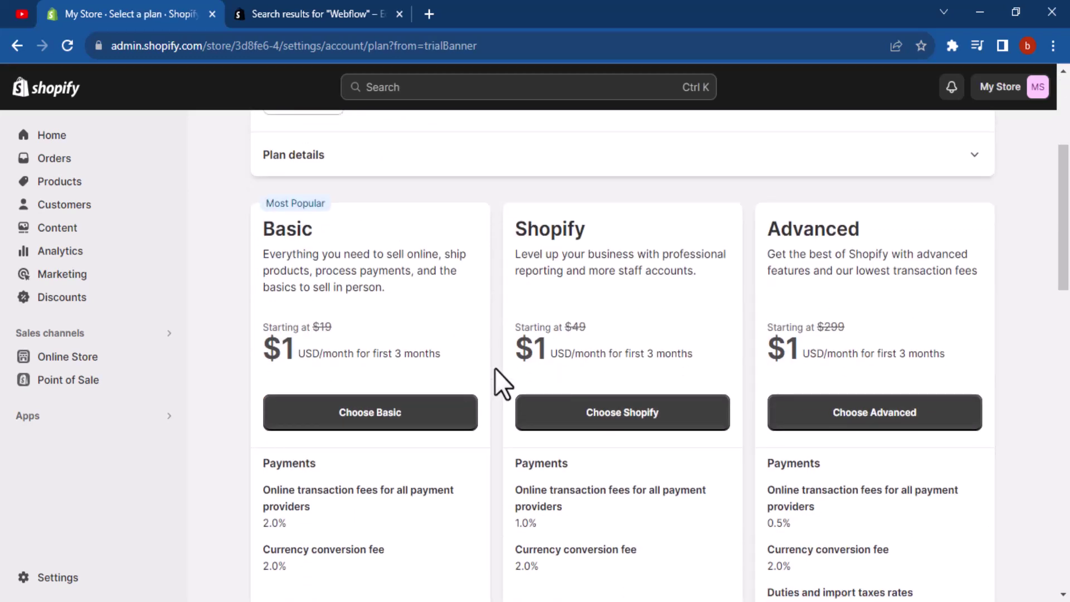
{"action": "scroll", "coordinate": [495, 369], "scroll_direction": "down", "scroll_amount": 7}
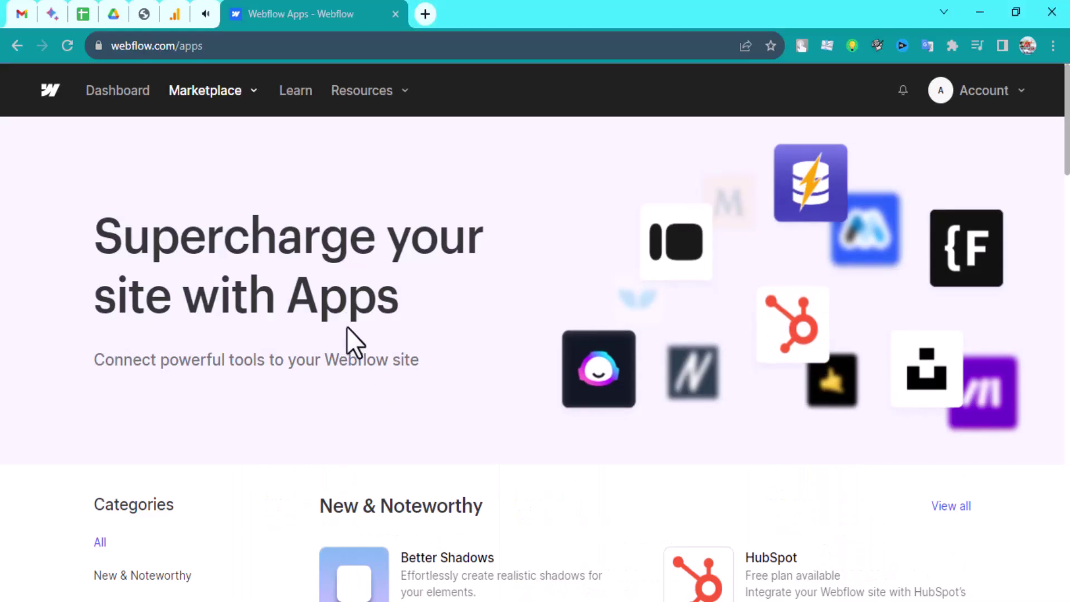
{"action": "scroll", "coordinate": [350, 343], "scroll_direction": "down", "scroll_amount": 3}
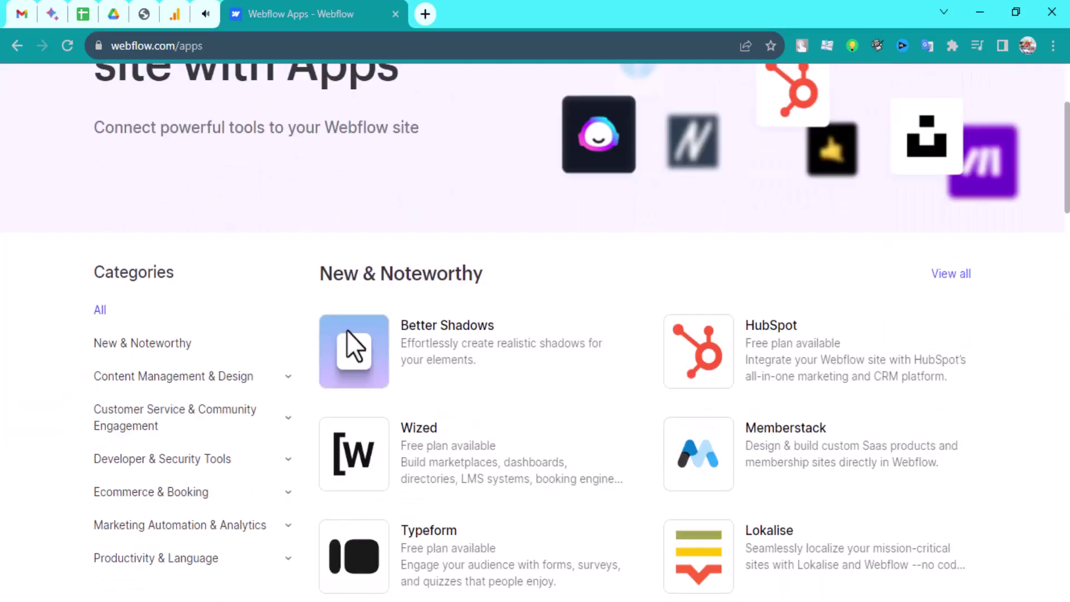
Open the Dashboard, look over the Resources and Marketplace dropdowns, then return to Dashboard
{"action": "scroll", "coordinate": [345, 343], "scroll_direction": "up", "scroll_amount": 3}
{"action": "left_click", "coordinate": [107, 91]}
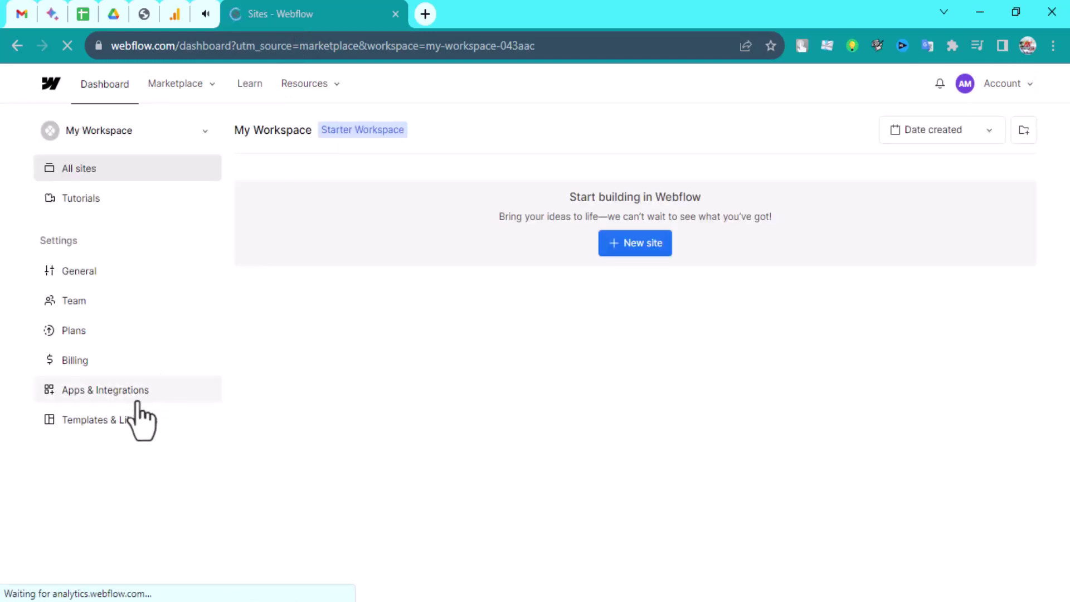
{"action": "left_click", "coordinate": [304, 86]}
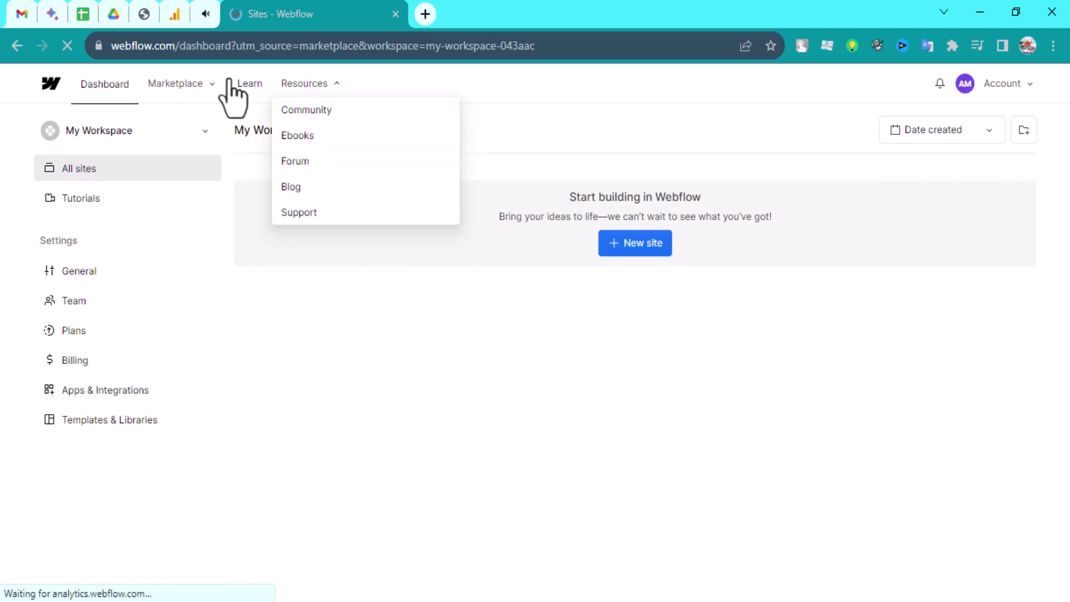
{"action": "left_click", "coordinate": [181, 92]}
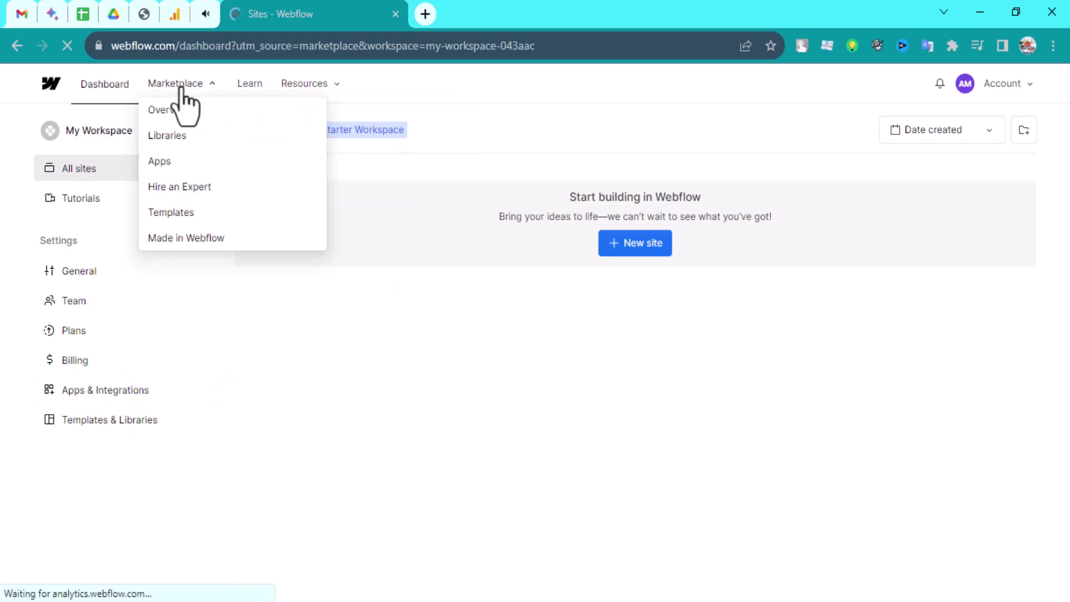
{"action": "left_click", "coordinate": [120, 86]}
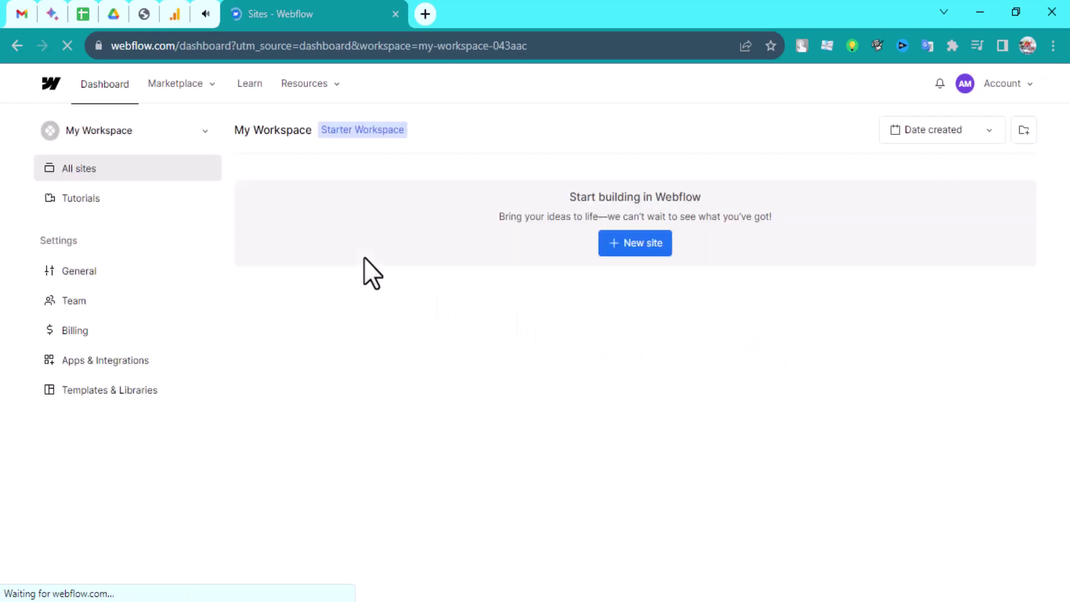
Start a new Webflow site and open the Portfolio Starter template details in a new tab
{"action": "left_click", "coordinate": [619, 250]}
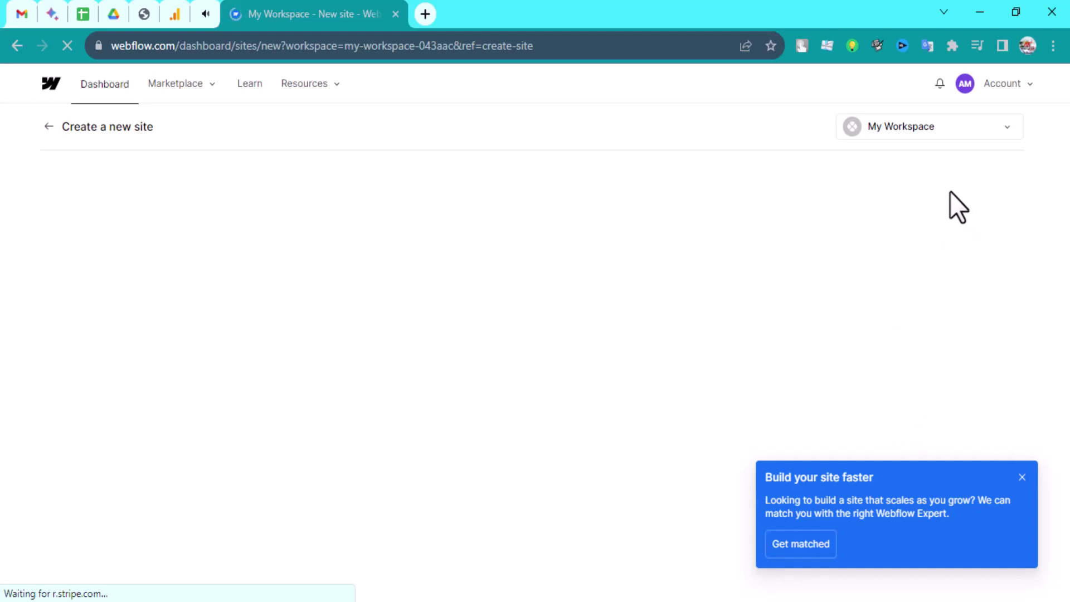
{"action": "mouse_move", "coordinate": [562, 315]}
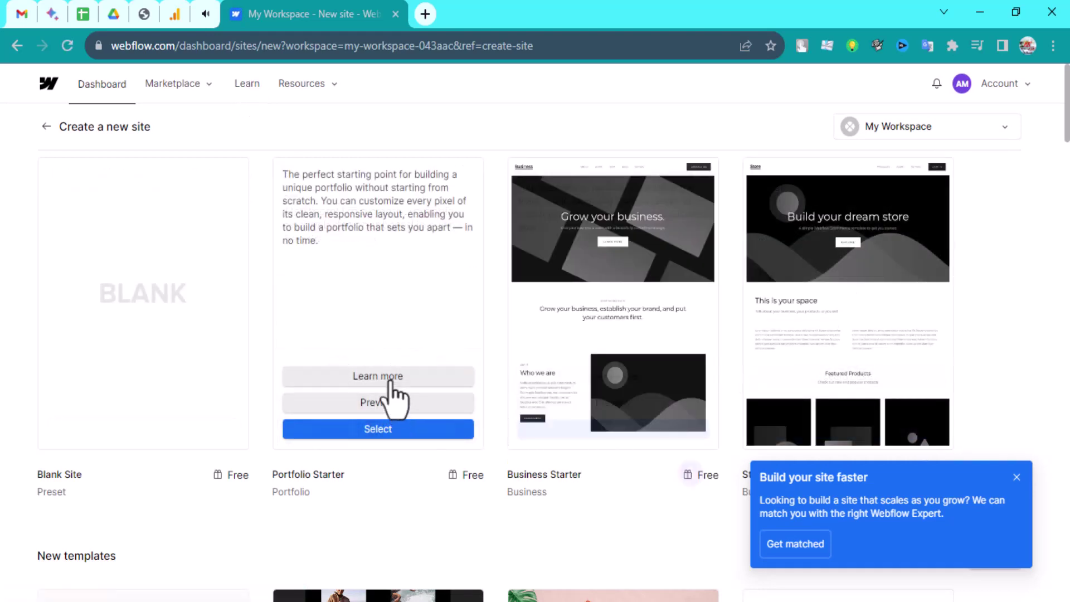
{"action": "left_click", "coordinate": [390, 377]}
{"action": "left_click", "coordinate": [331, 7]}
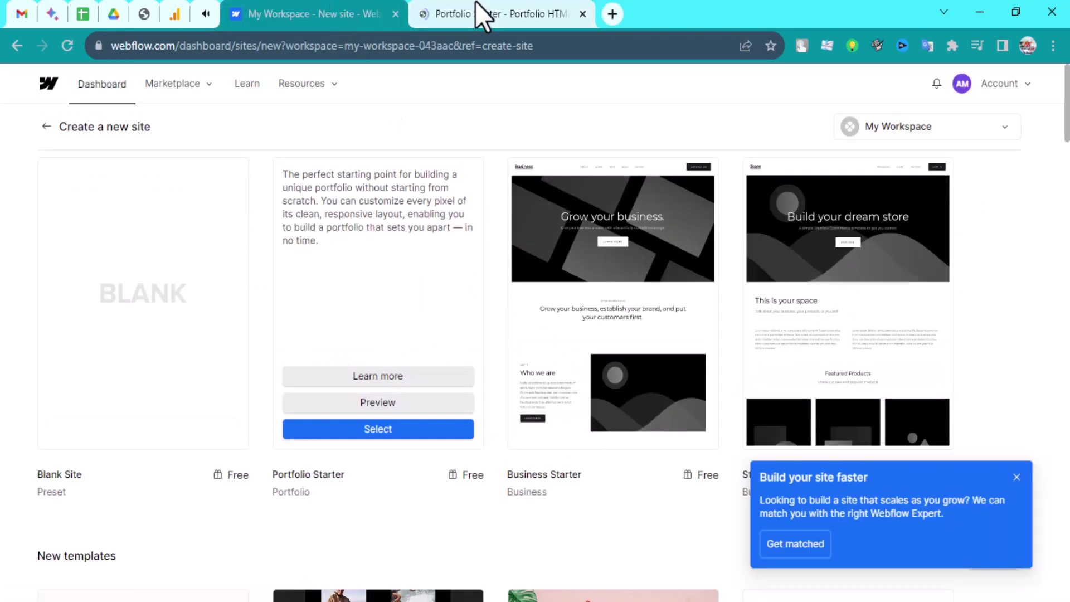
{"action": "left_click", "coordinate": [477, 8]}
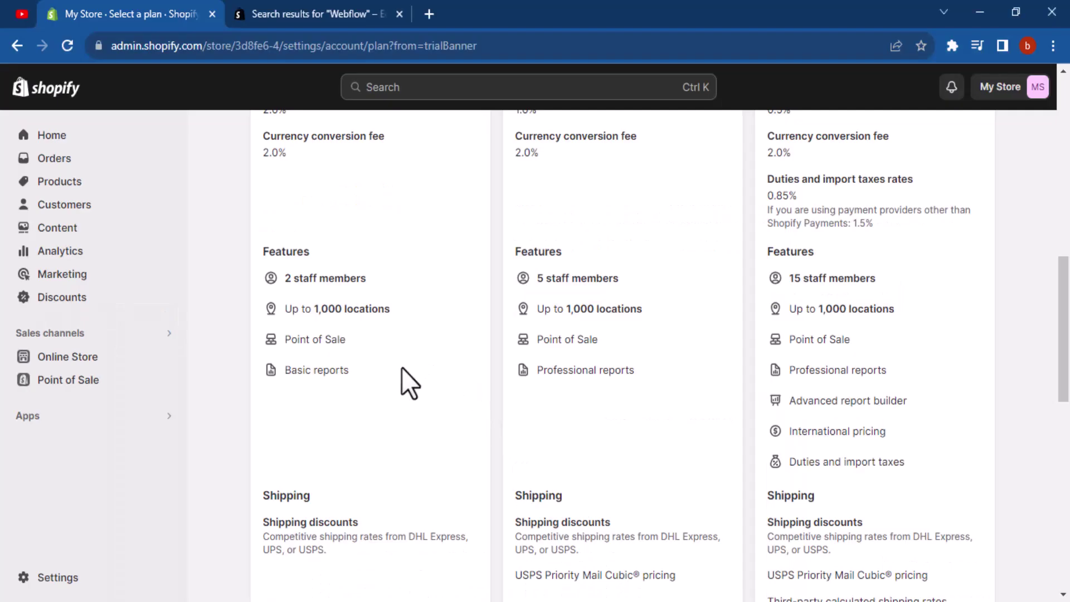
Return to the Shopify Home dashboard, then dismiss Webflow's publish options and head to its dashboard
{"action": "scroll", "coordinate": [306, 370], "scroll_direction": "up", "scroll_amount": 10}
{"action": "left_click", "coordinate": [65, 141]}
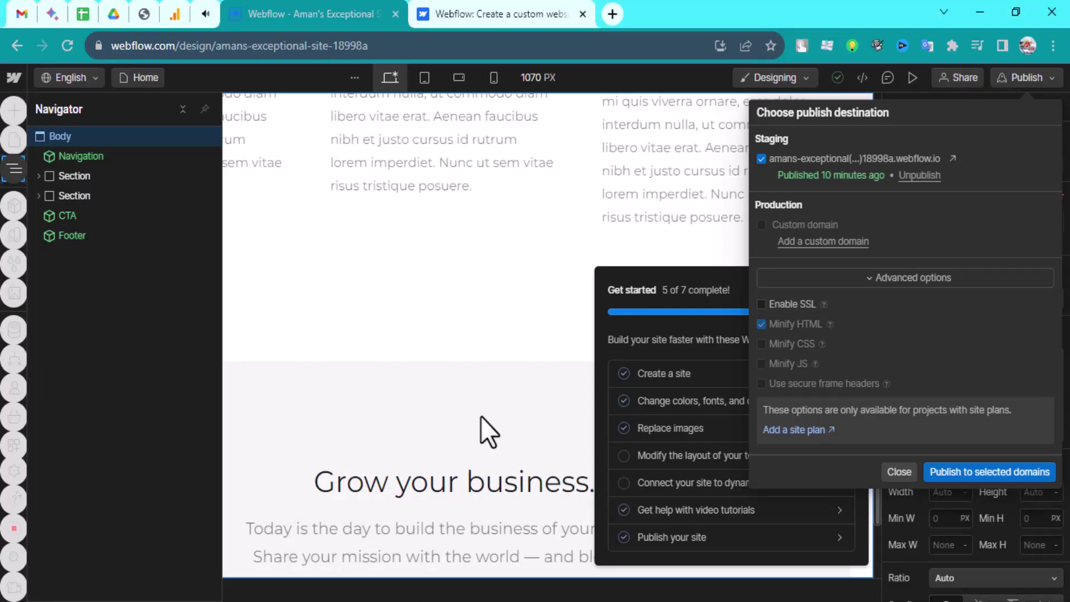
{"action": "left_click", "coordinate": [42, 110]}
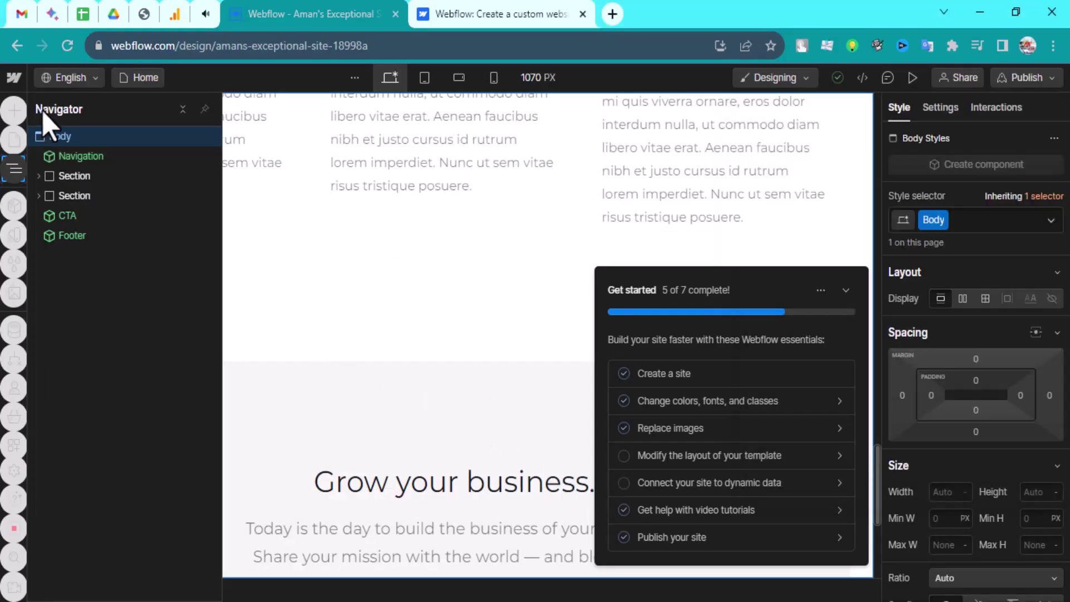
{"action": "left_click", "coordinate": [9, 77]}
{"action": "left_click", "coordinate": [78, 108]}
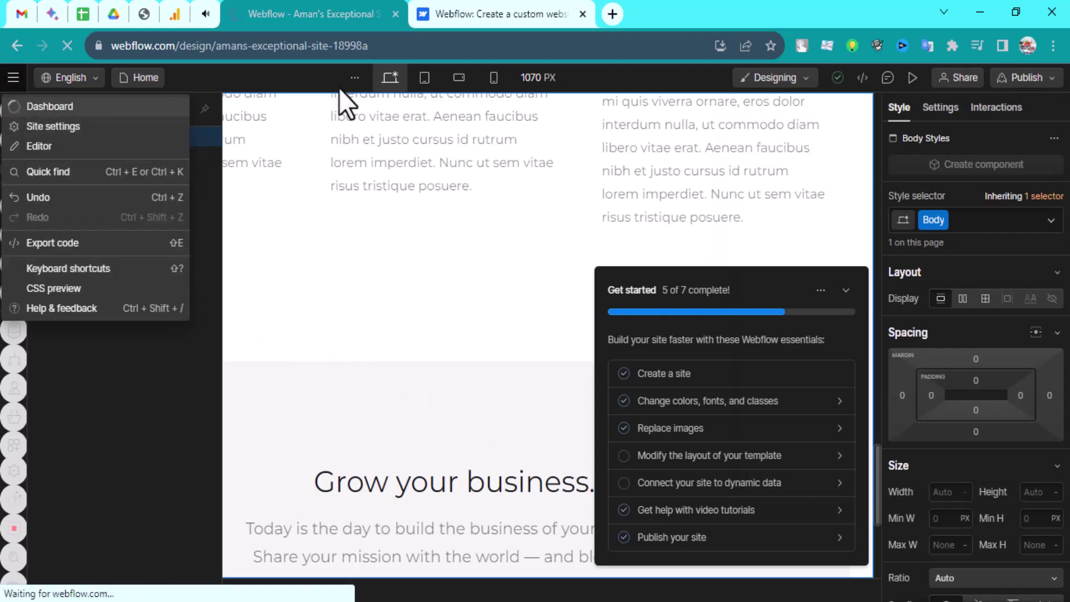